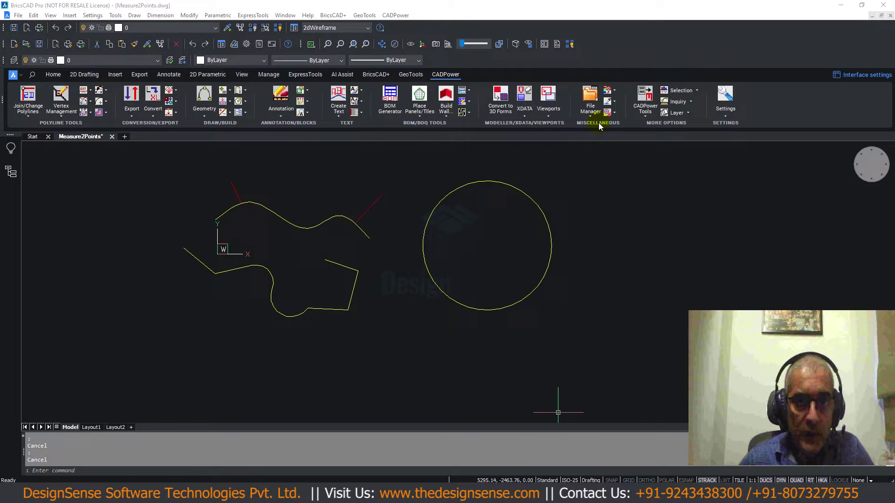
- Expand the CADPower menu to the Inquiry submenu showing 'Measure distance between two points on curve'
click(395, 14)
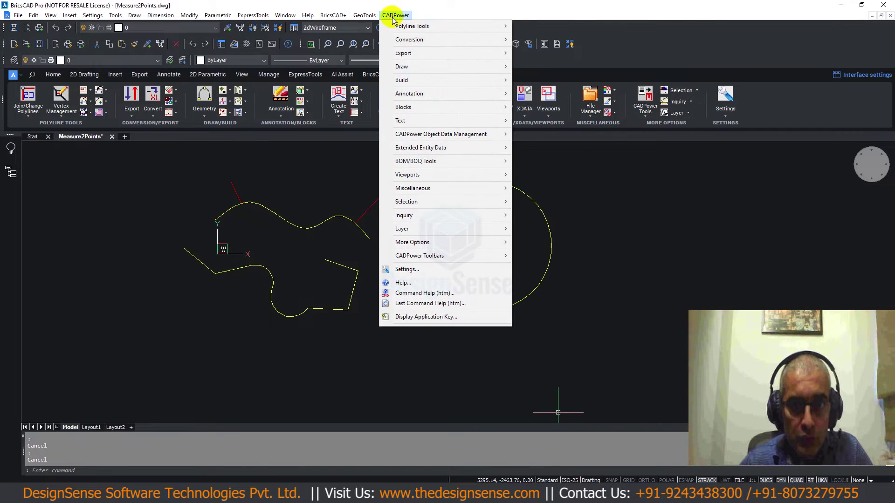
mouse_move(412, 216)
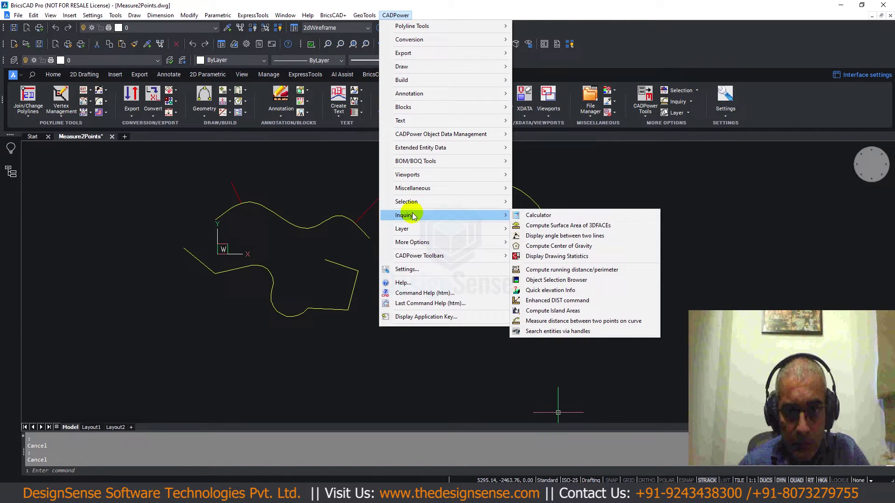
- Launch CP_Measure2Points and drop down the ribbon's Inquiry tool list
click(569, 322)
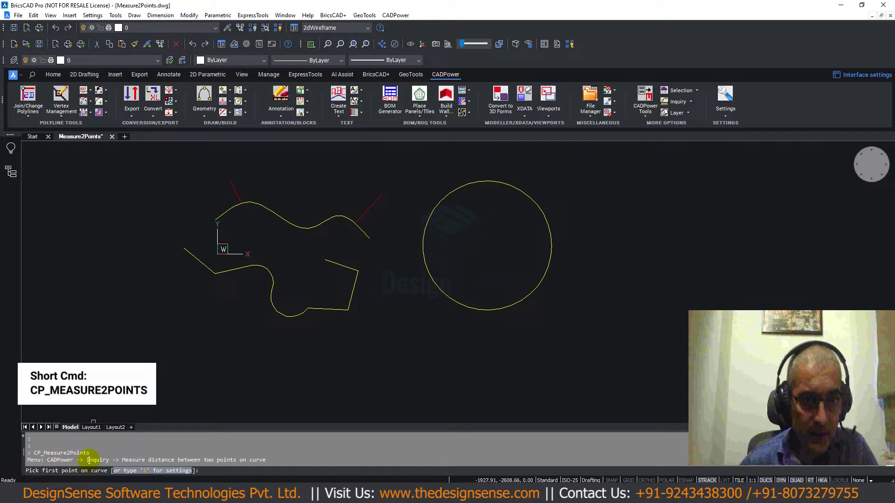
click(690, 102)
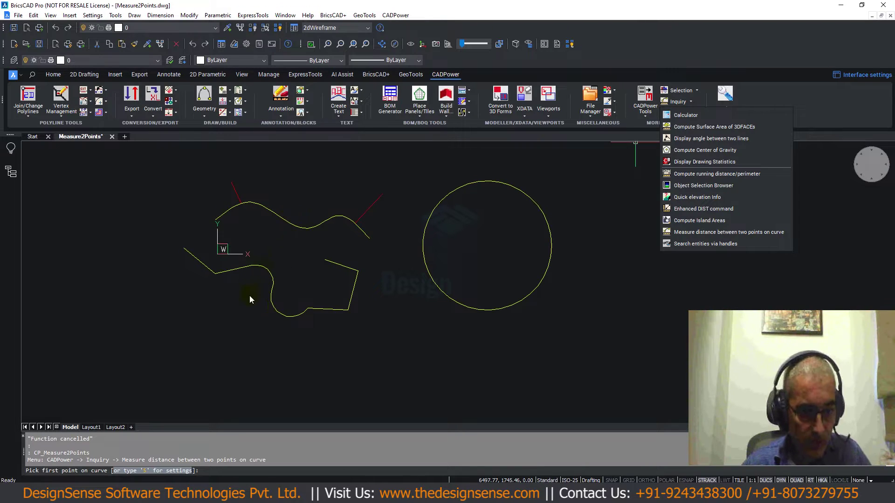
- Zoom in and pan to frame the wavy spline and the polyline
scroll(278, 219, up, 4)
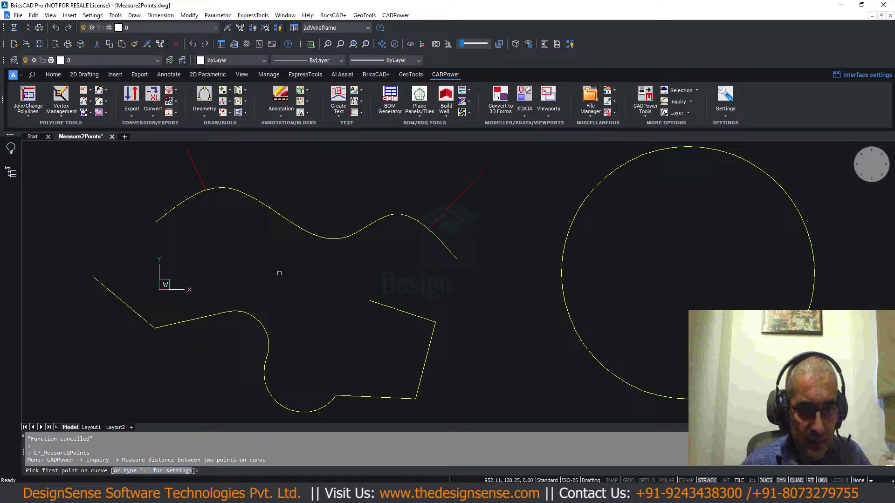
middle_drag(277, 274, 317, 312)
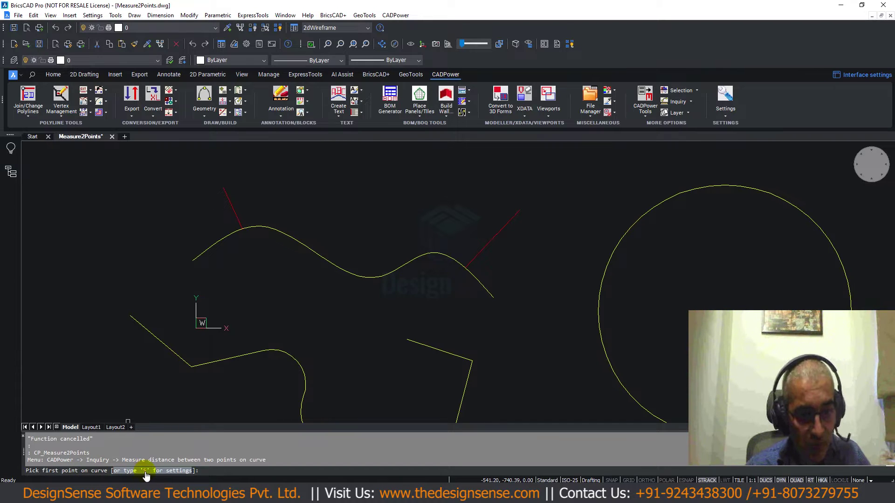
key(Return)
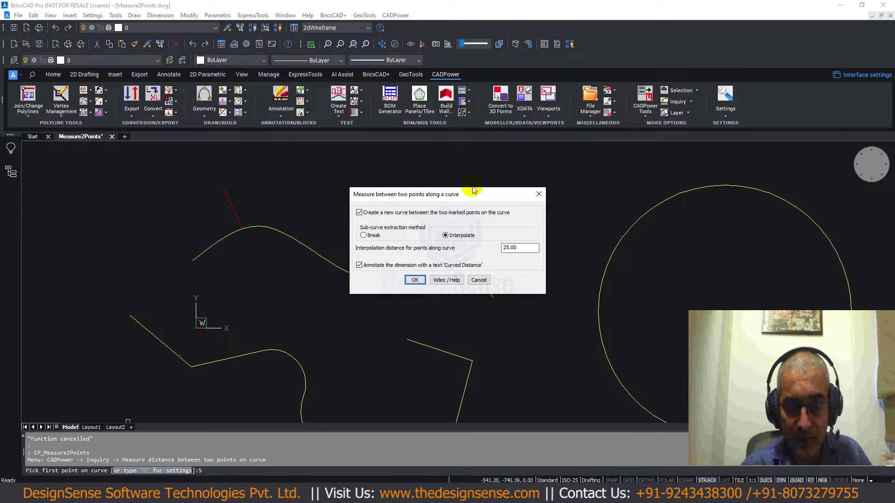
drag(469, 195, 481, 177)
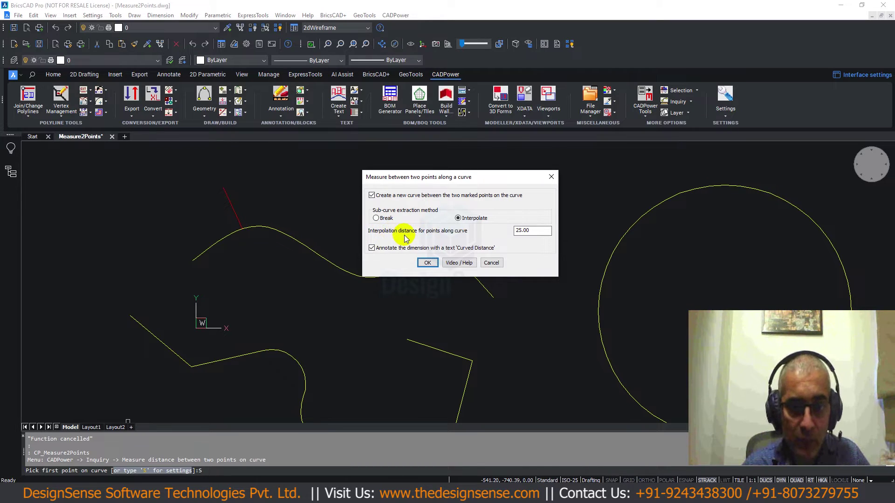
click(490, 263)
- Zoom in on the spline, then out until the spline, polyline and circle all show
scroll(223, 245, up, 5)
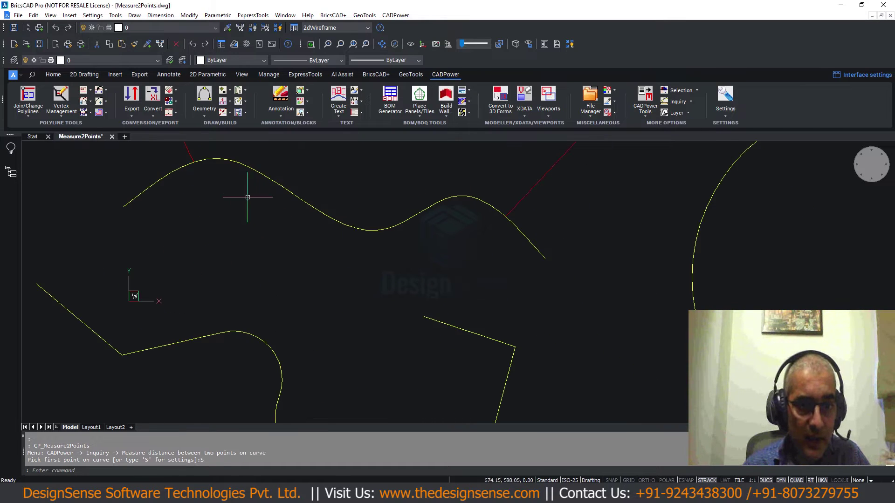
scroll(219, 235, up, 2)
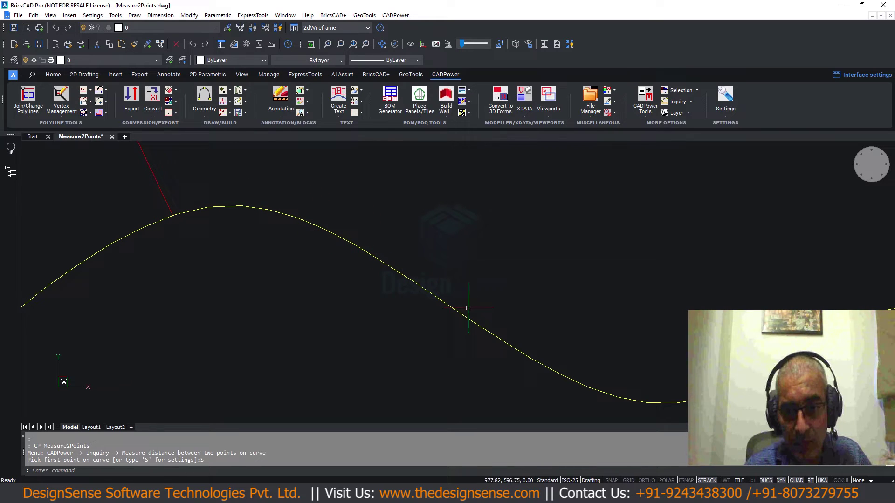
scroll(525, 317, down, 1)
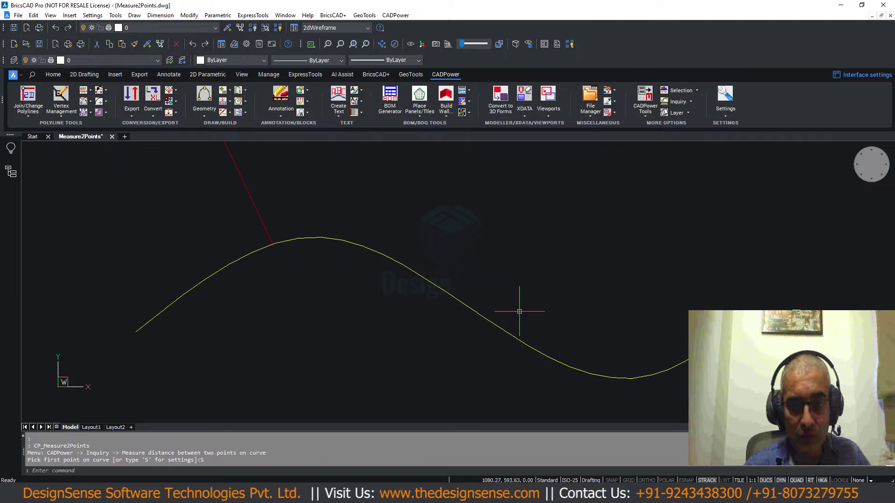
scroll(518, 307, down, 2)
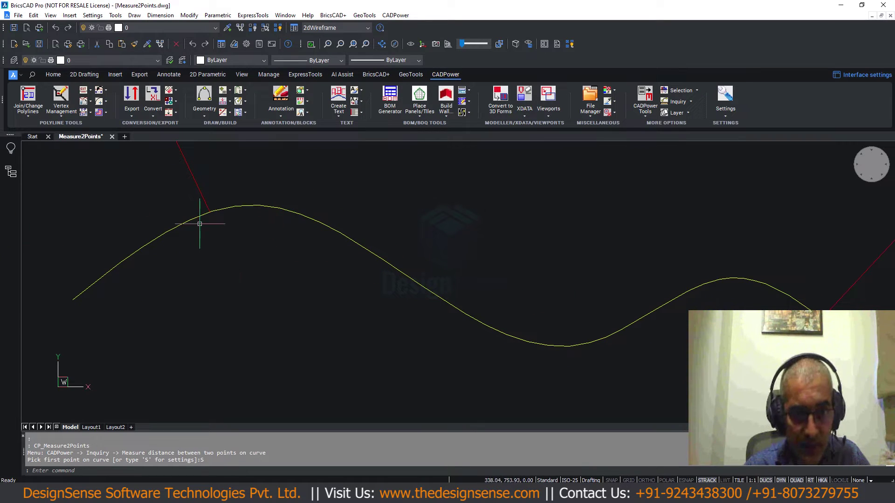
scroll(217, 222, down, 2)
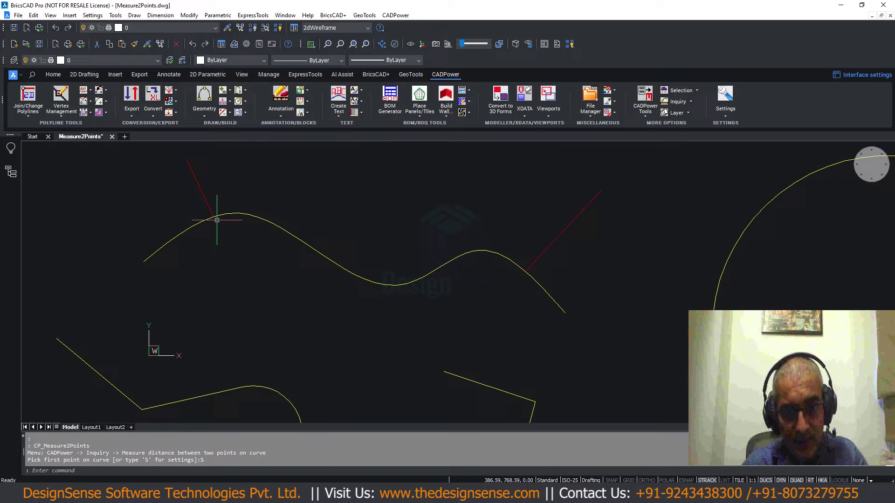
scroll(217, 217, down, 1)
scroll(264, 232, down, 1)
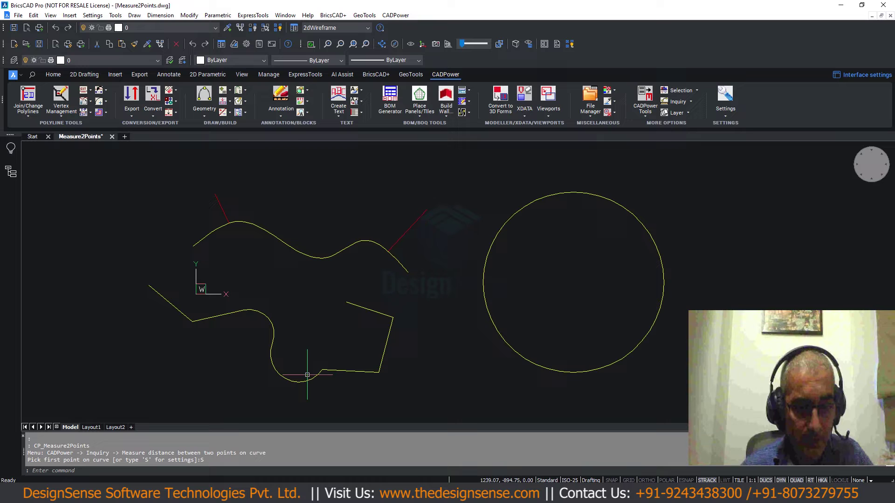
- Relaunch the curve-distance command and change its extraction method to Break in settings
click(395, 15)
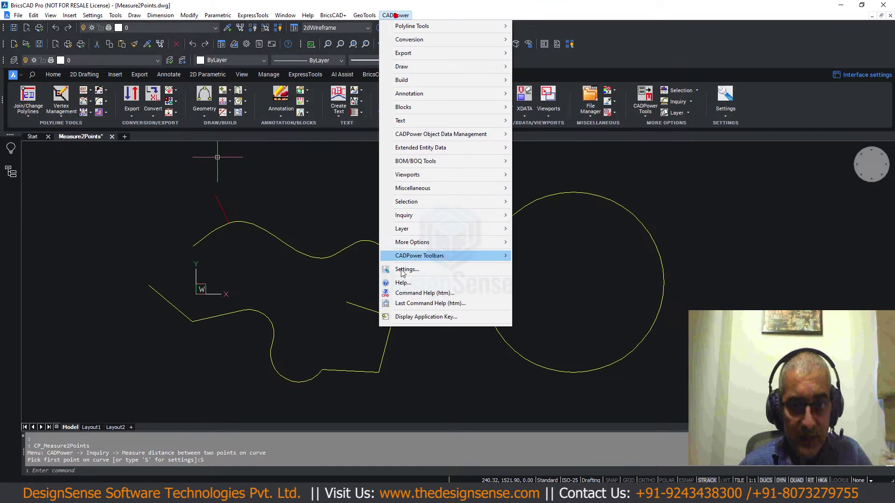
mouse_move(404, 224)
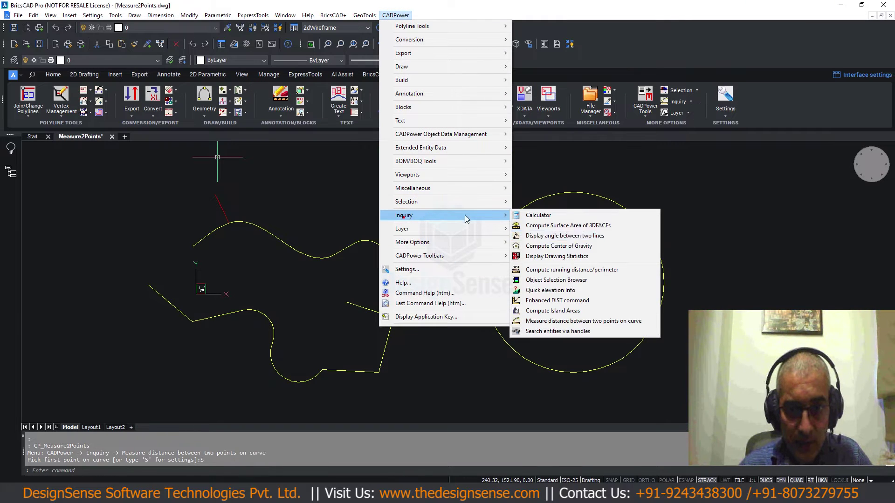
click(560, 323)
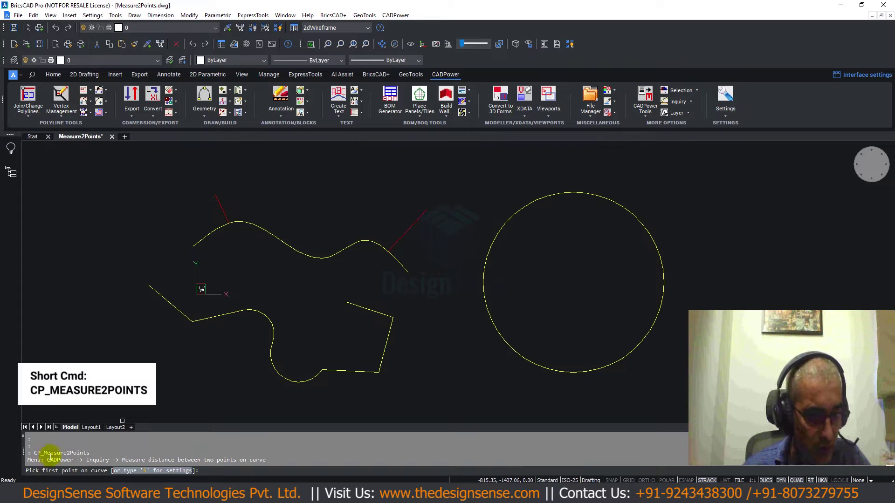
click(146, 472)
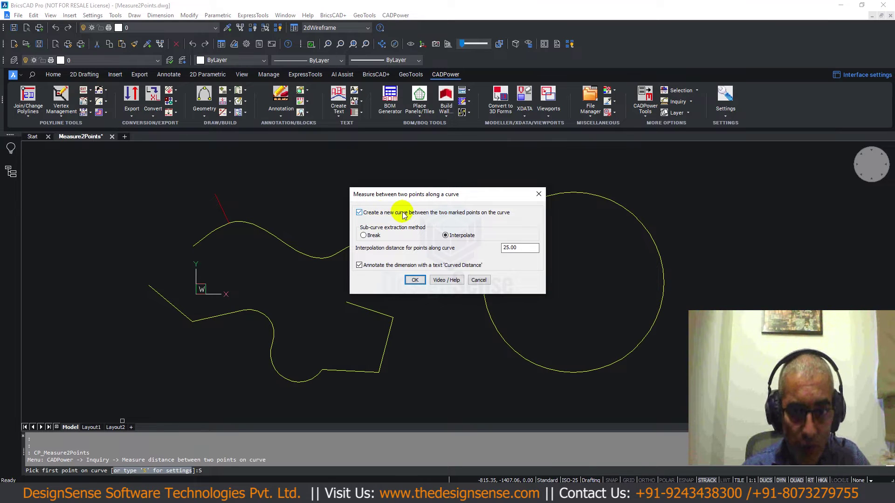
click(364, 235)
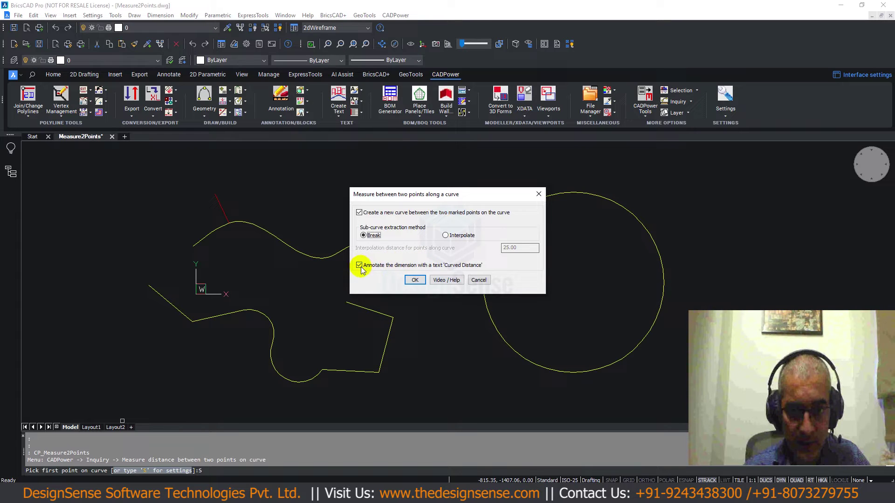
click(419, 282)
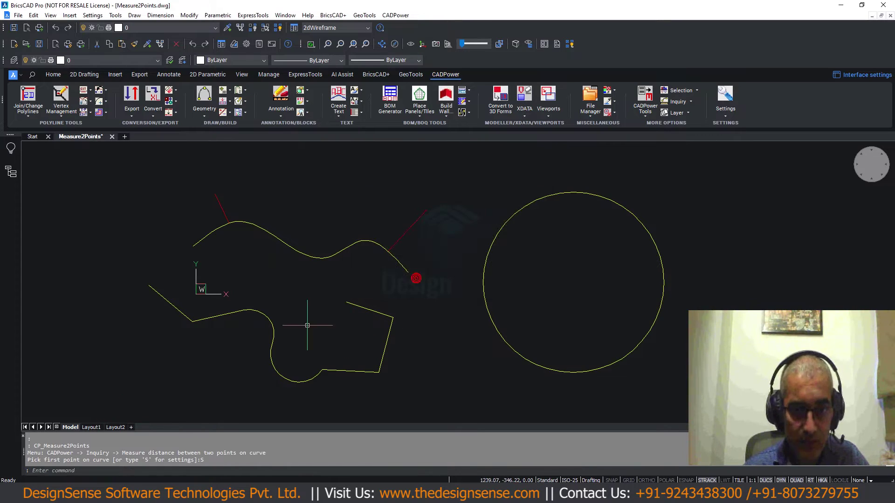
- Repeat CP_MEASURE2POINTS, snapping to both red-line endpoints on the spline
key(Return)
shift+right_click(227, 230)
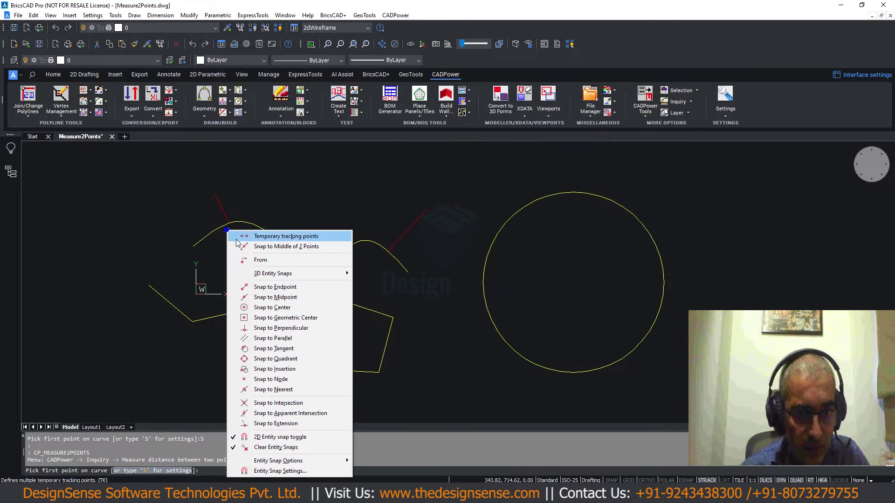
click(247, 286)
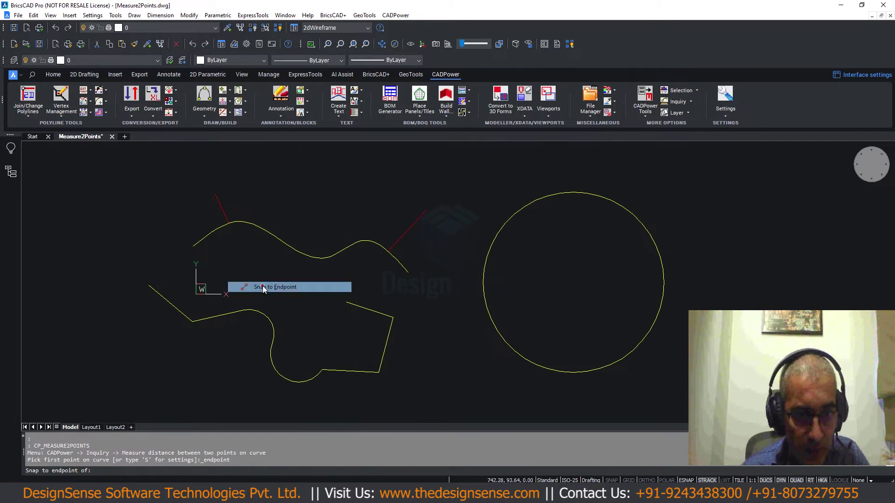
click(228, 224)
shift+right_click(373, 260)
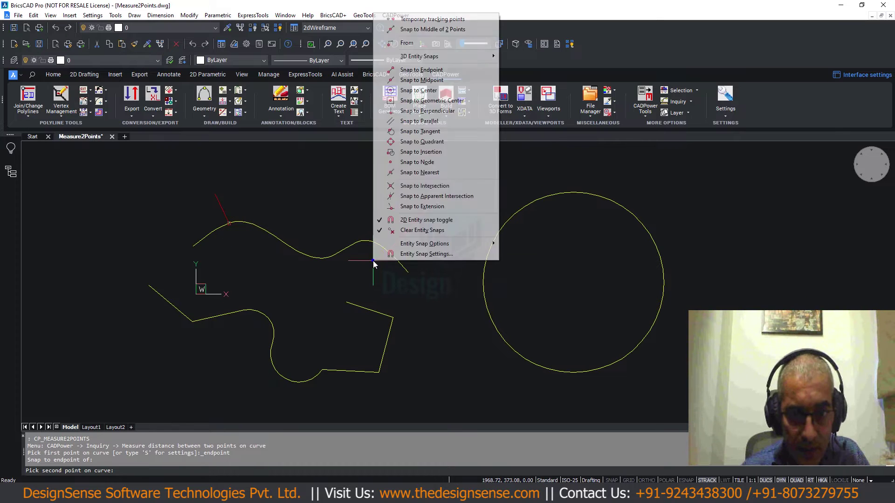
click(417, 70)
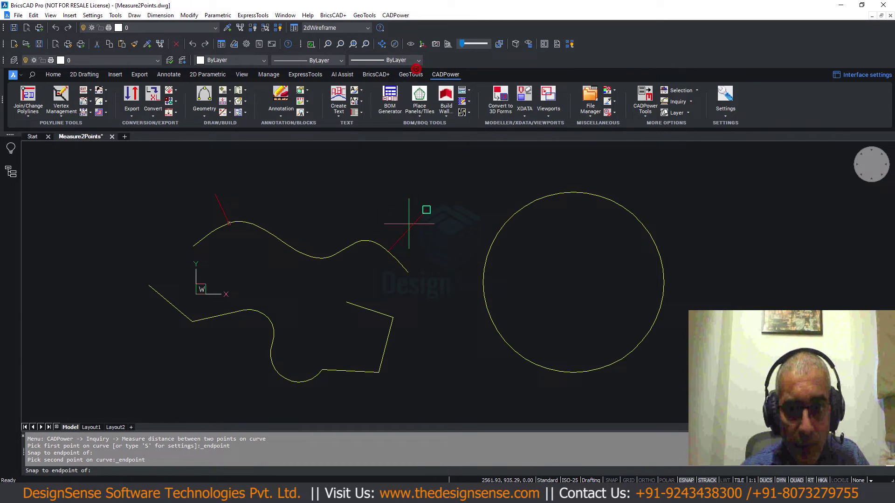
click(388, 252)
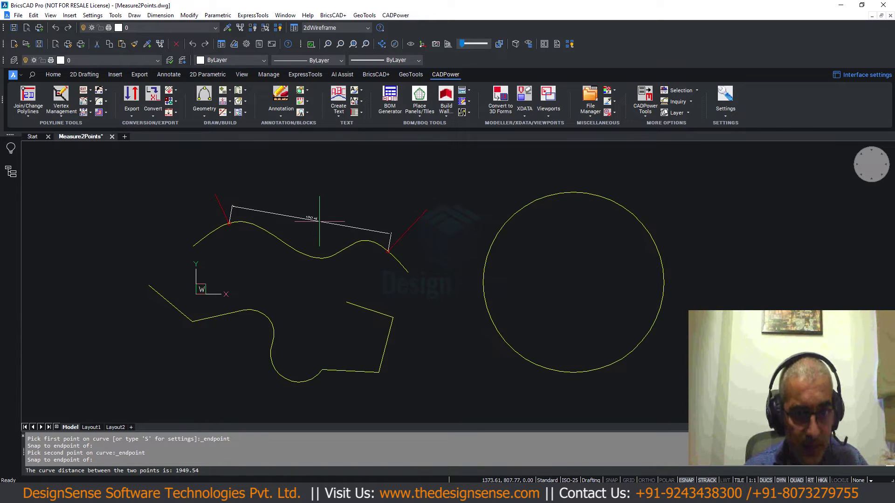
- Place the 'Curve distance: 1949.54' dimension above the spline and inspect it close up
click(320, 221)
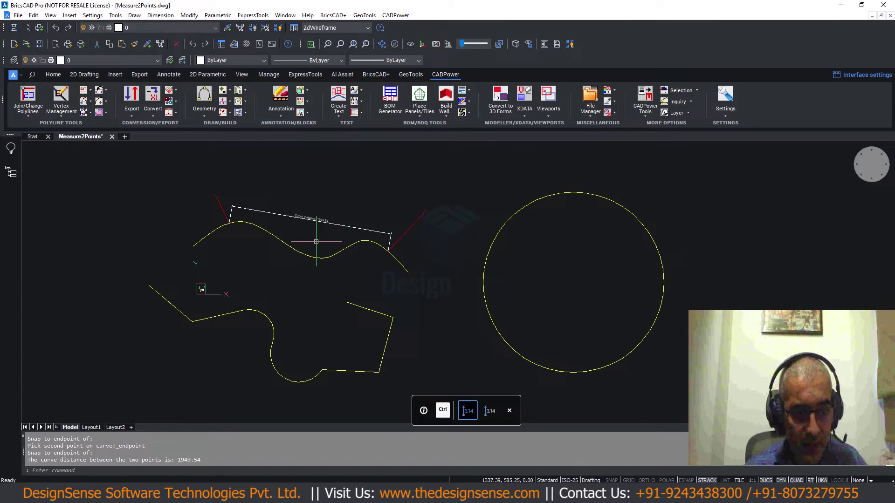
scroll(317, 242, up, 3)
scroll(318, 242, up, 2)
middle_drag(393, 266, 426, 284)
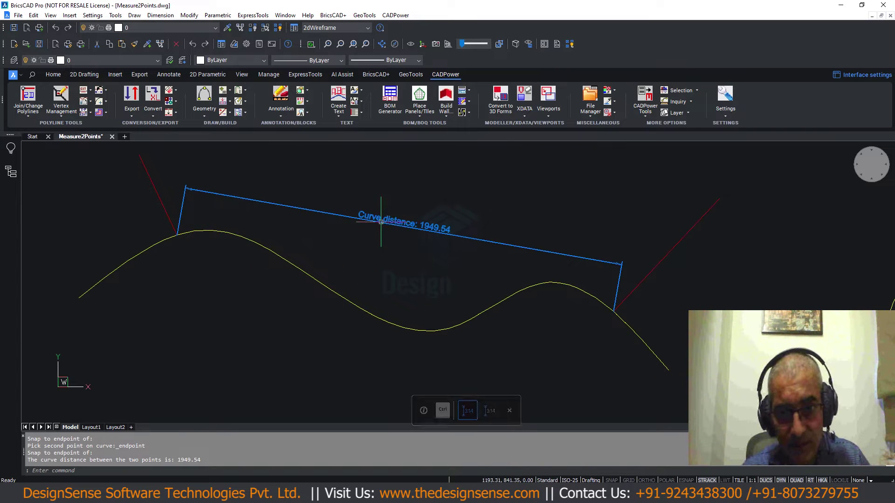
ctrl+scroll(426, 233, up, 2)
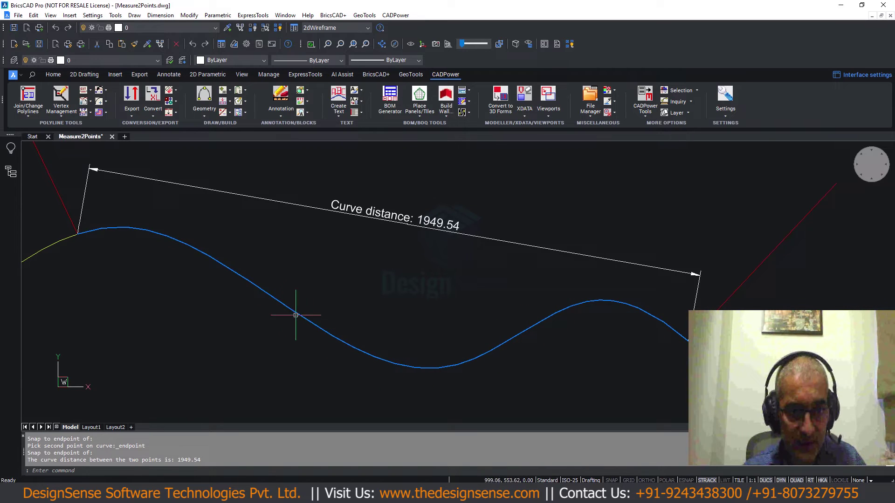
scroll(264, 305, down, 3)
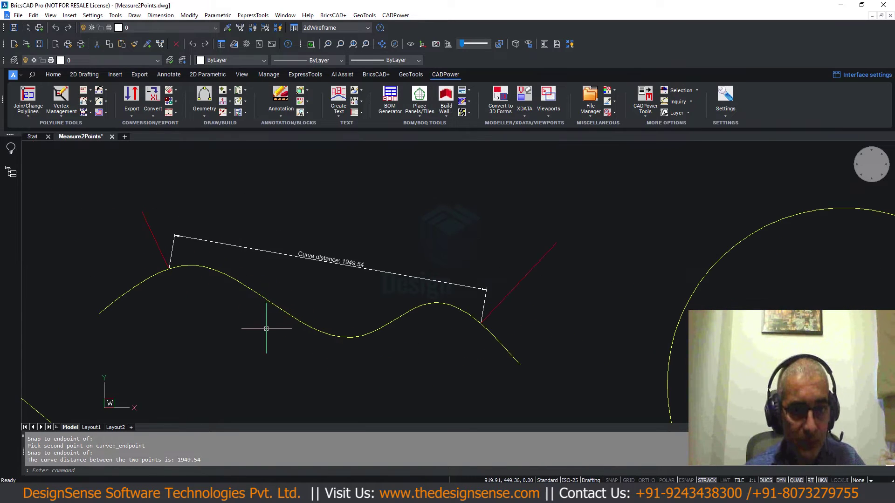
scroll(304, 255, down, 1)
scroll(302, 256, down, 1)
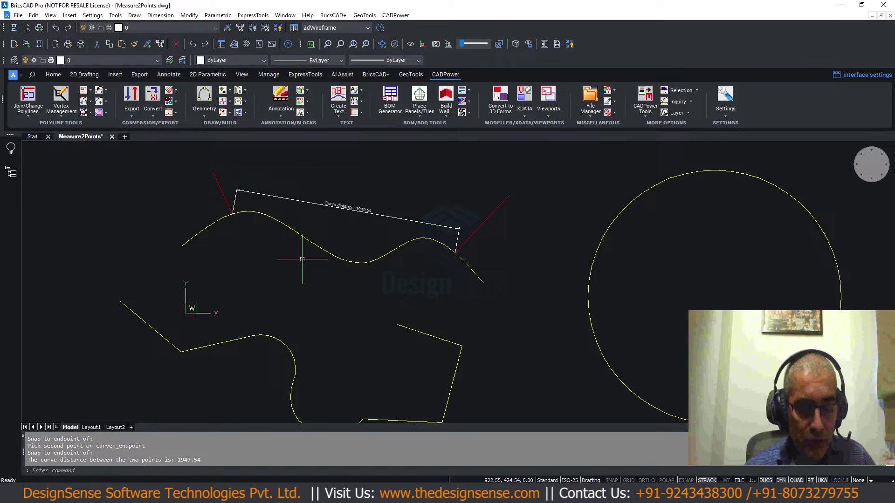
click(206, 229)
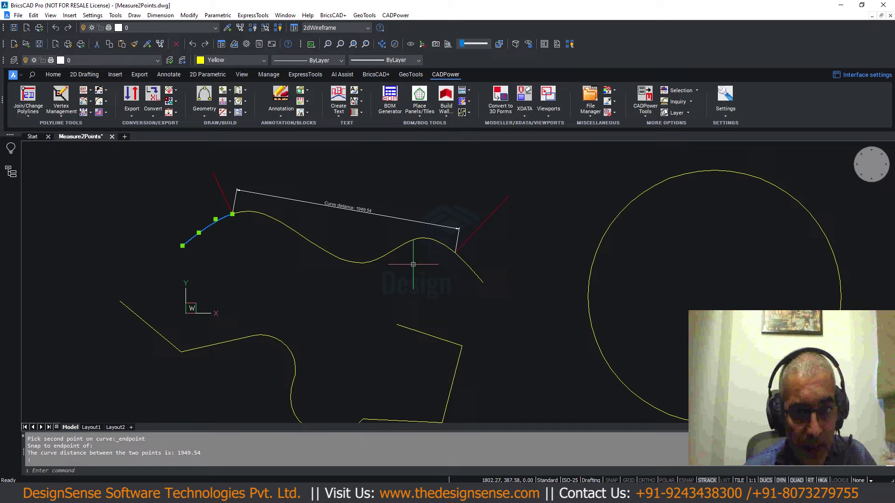
click(470, 268)
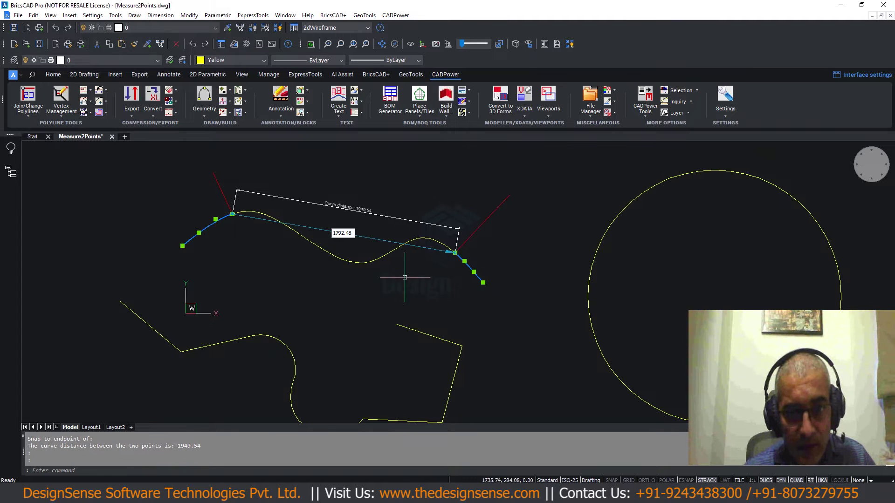
key(Escape)
key(Escape)
click(325, 248)
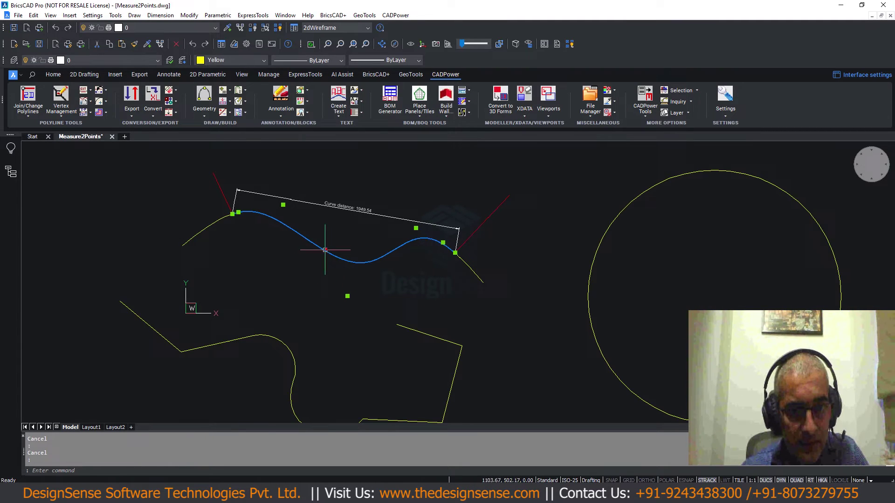
click(222, 220)
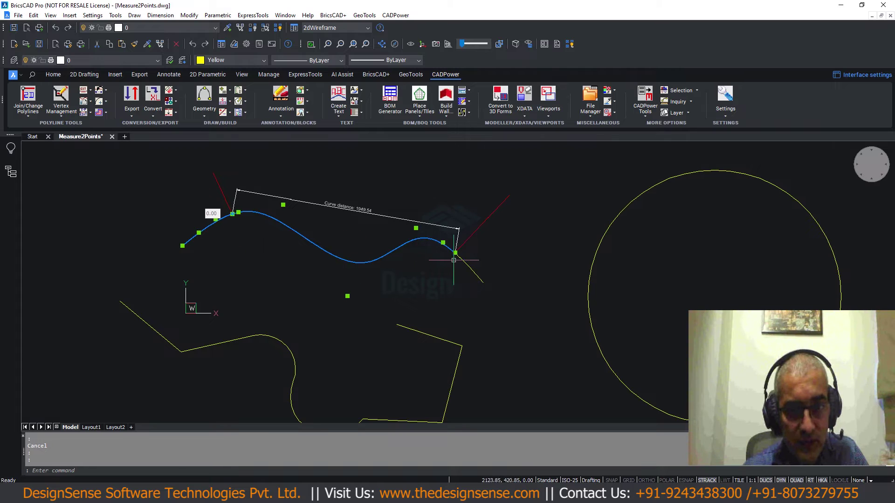
key(Escape)
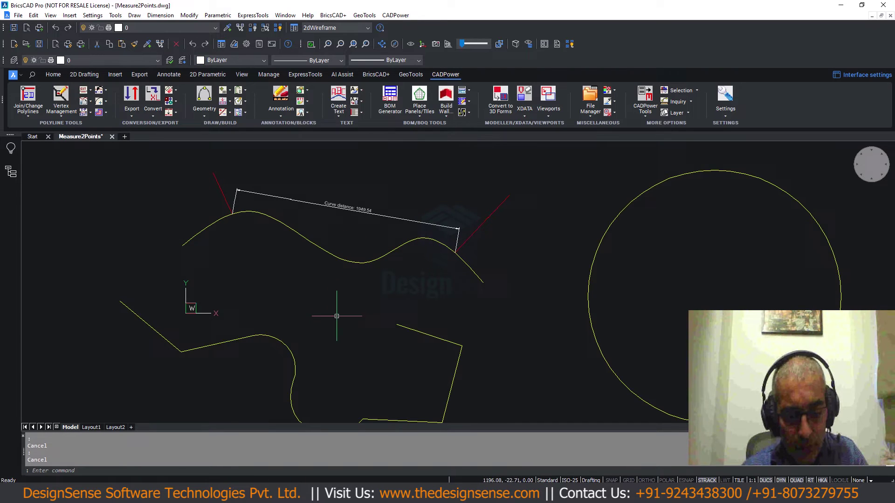
- Undo twice to remove the 1949.54 dimension, then select the spline to confirm it's whole
key(ctrl+z)
key(ctrl+z)
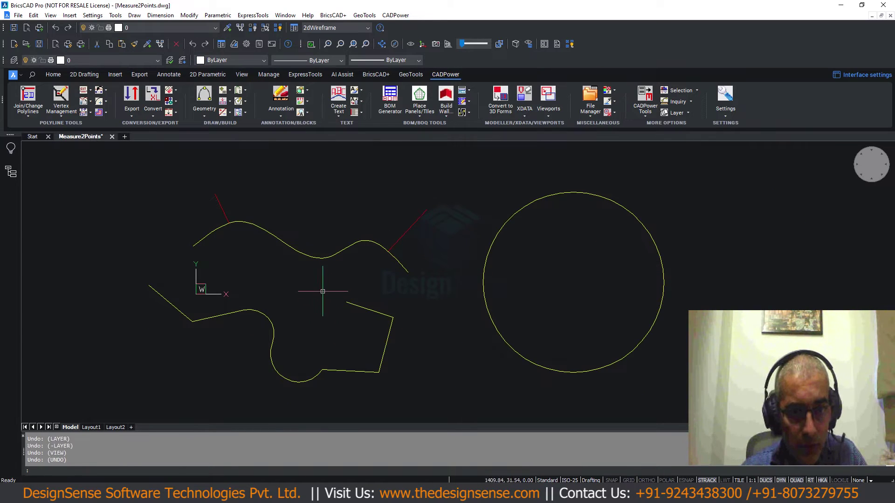
key(ctrl+z)
key(ctrl+z)
key(ctrl+z)
click(292, 224)
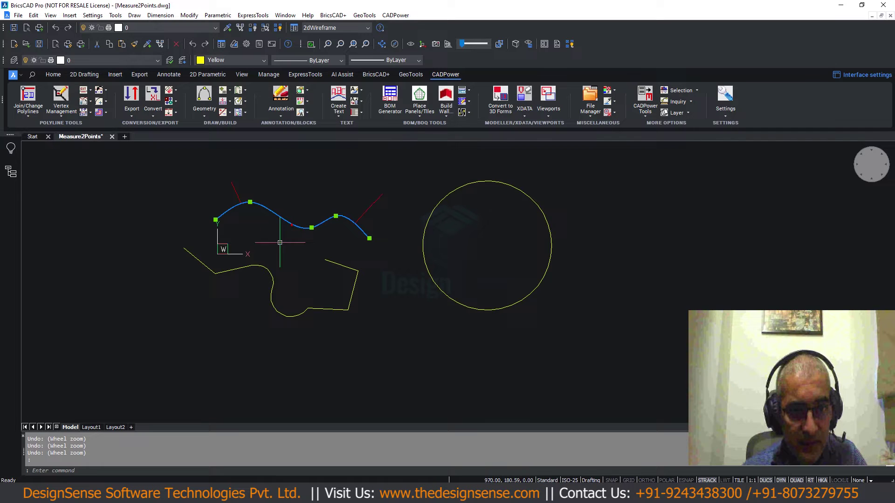
scroll(271, 258, down, 1)
mouse_move(279, 259)
middle_down()
mouse_move(361, 261)
mouse_move(328, 288)
middle_up()
scroll(361, 243, up, 3)
scroll(360, 243, up, 2)
key(Escape)
key(Escape)
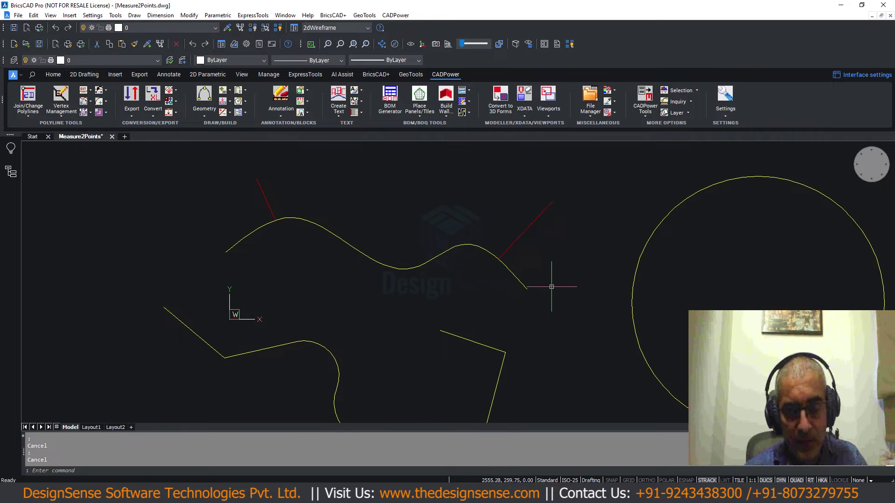
- Relaunch the command and set its settings to Interpolate with a 15 interpolation distance
click(395, 15)
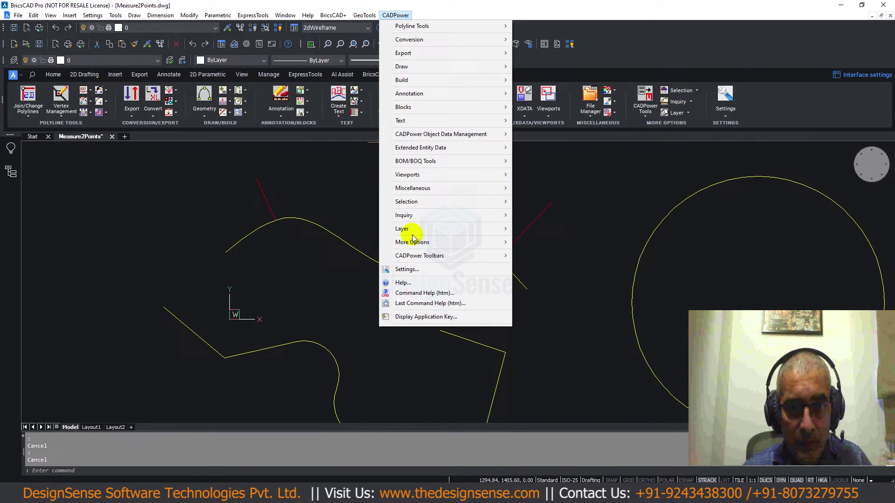
mouse_move(417, 215)
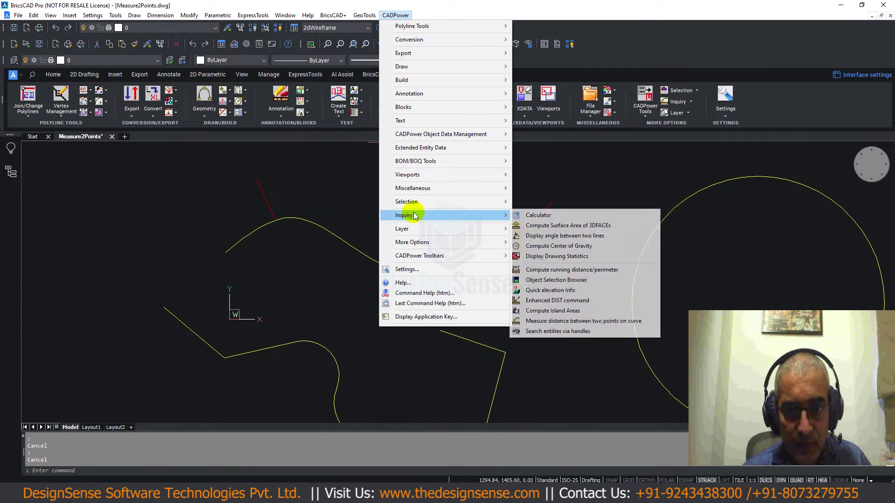
click(545, 322)
text(s)
key(Return)
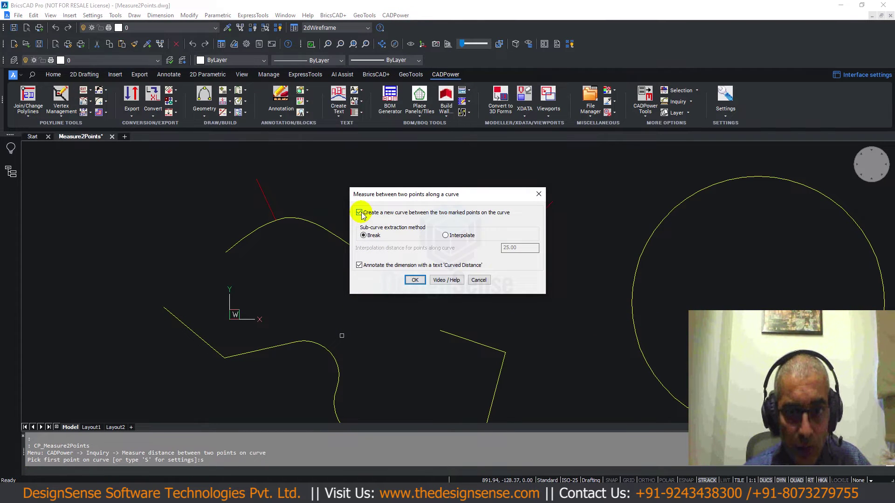
click(445, 236)
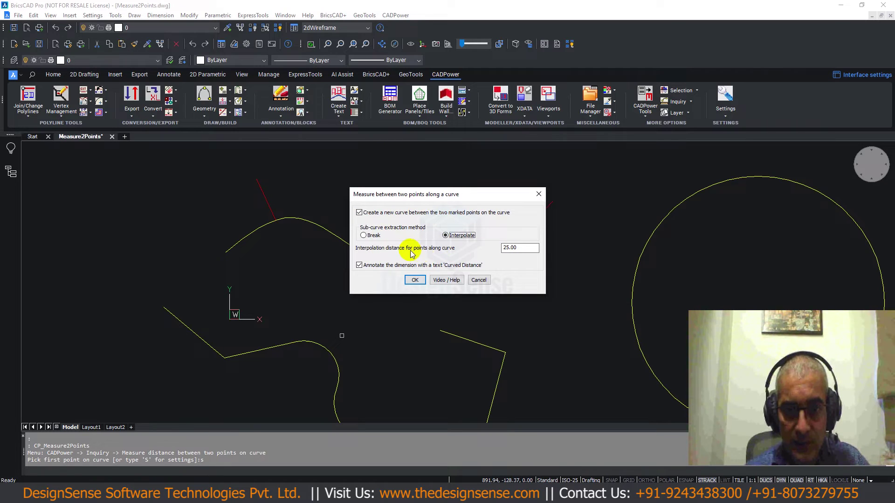
double_click(520, 249)
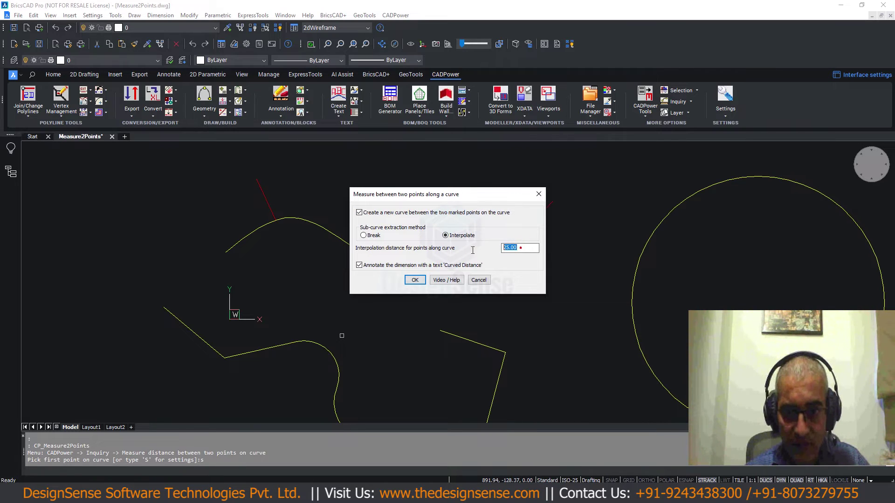
text(15)
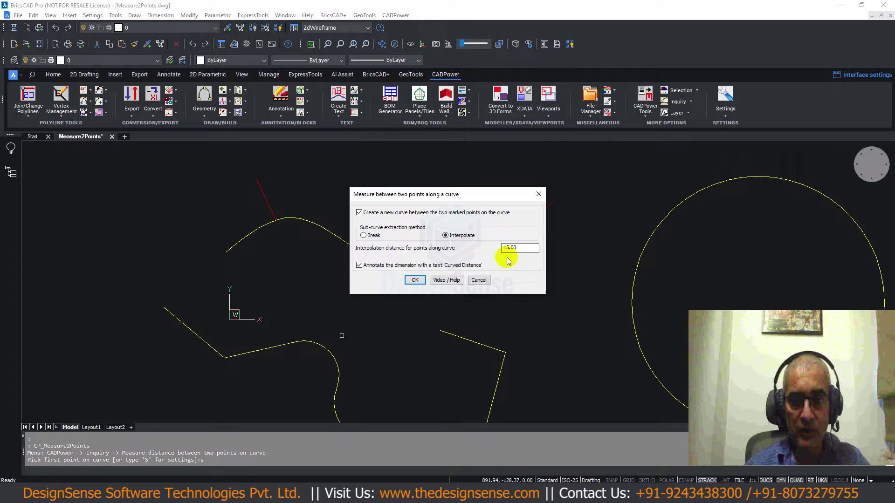
click(412, 280)
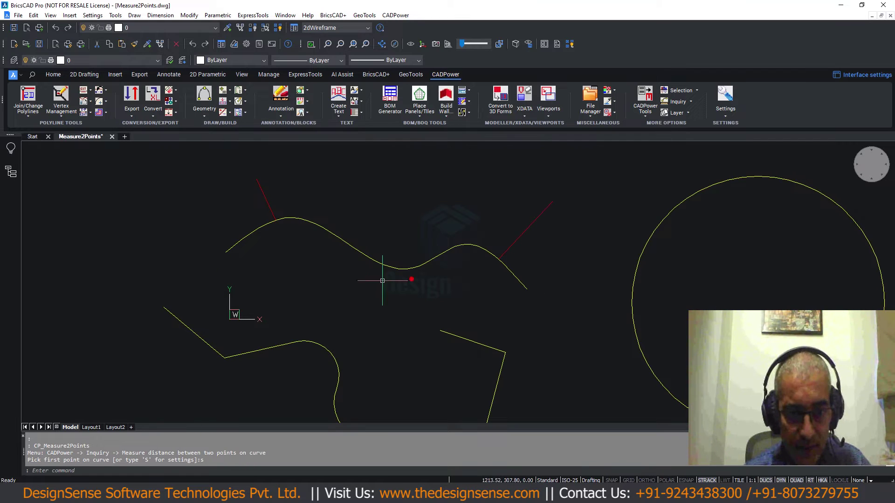
key(Return)
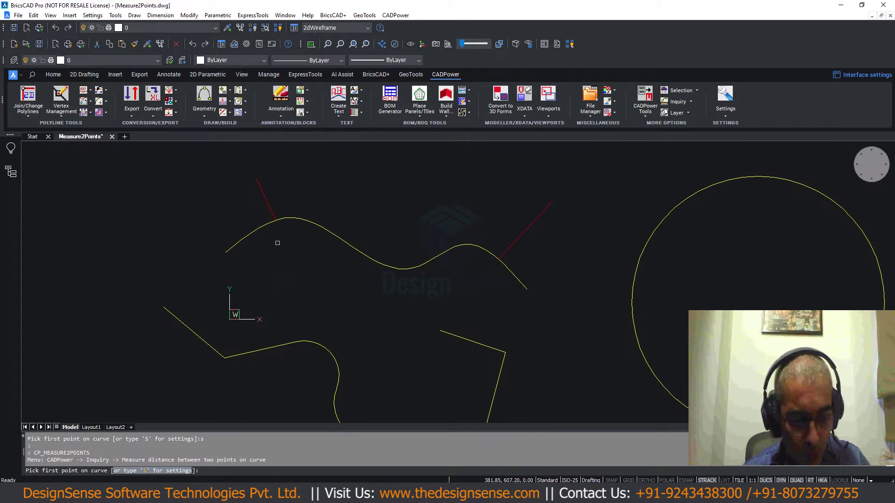
shift+right_click(277, 246)
click(302, 293)
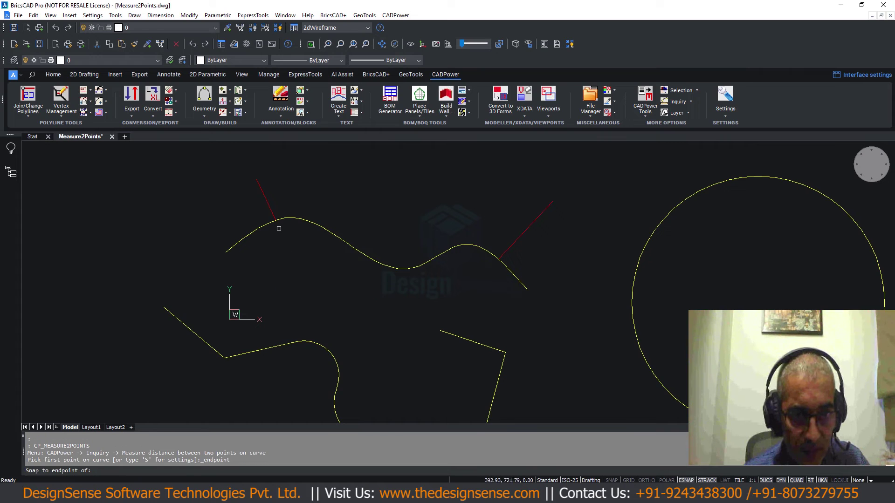
click(276, 220)
shift+right_click(439, 265)
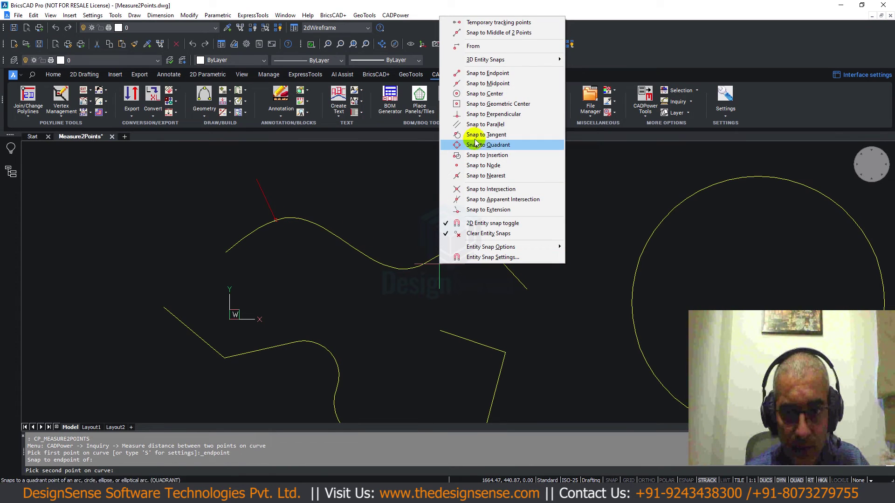
click(480, 73)
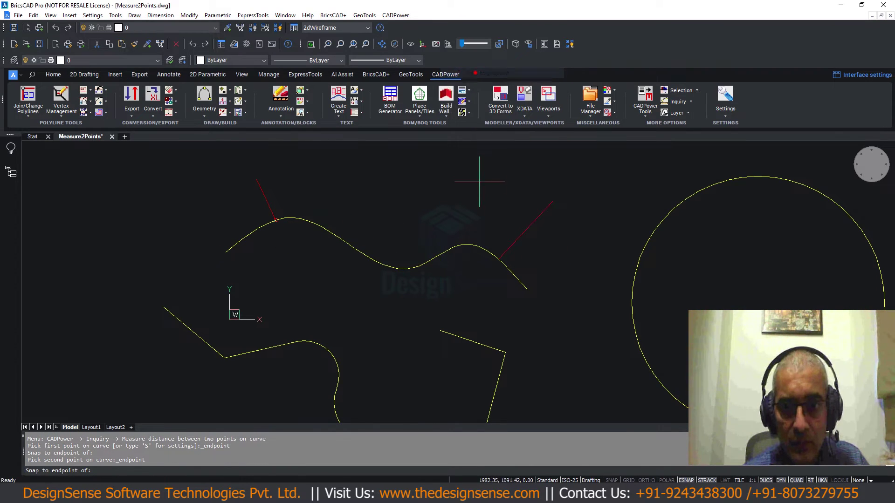
click(498, 259)
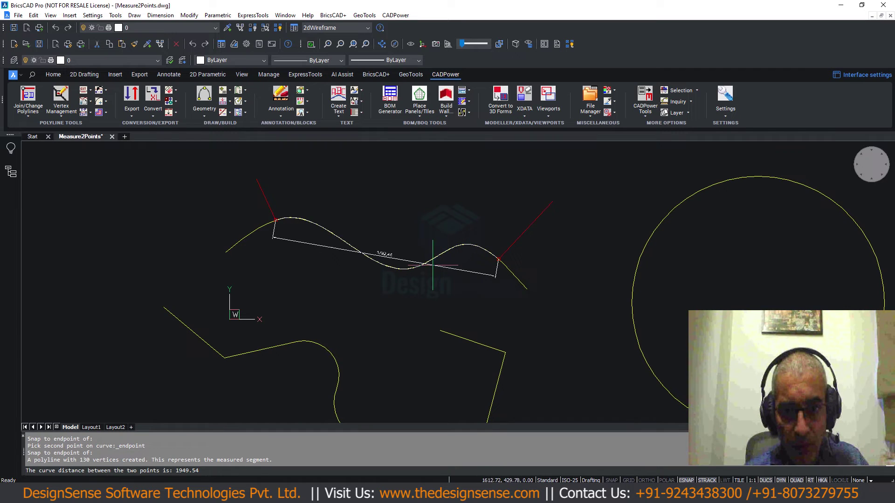
click(415, 209)
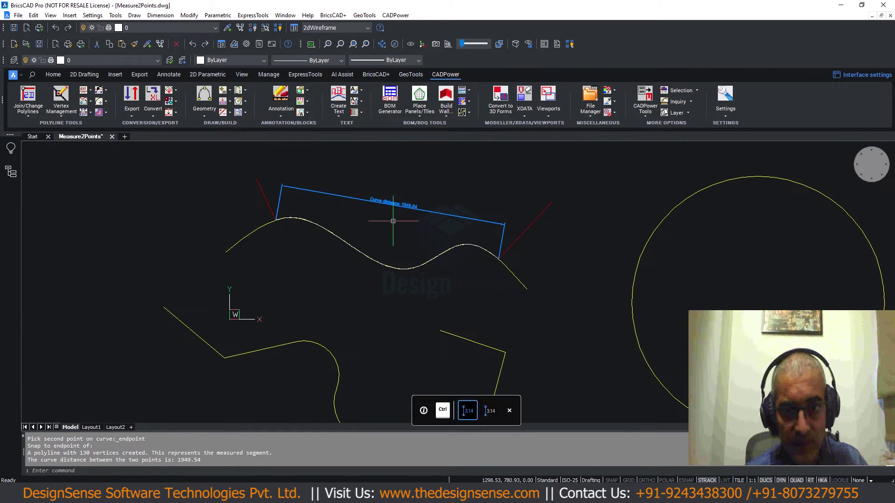
scroll(401, 215, up, 5)
scroll(408, 229, down, 3)
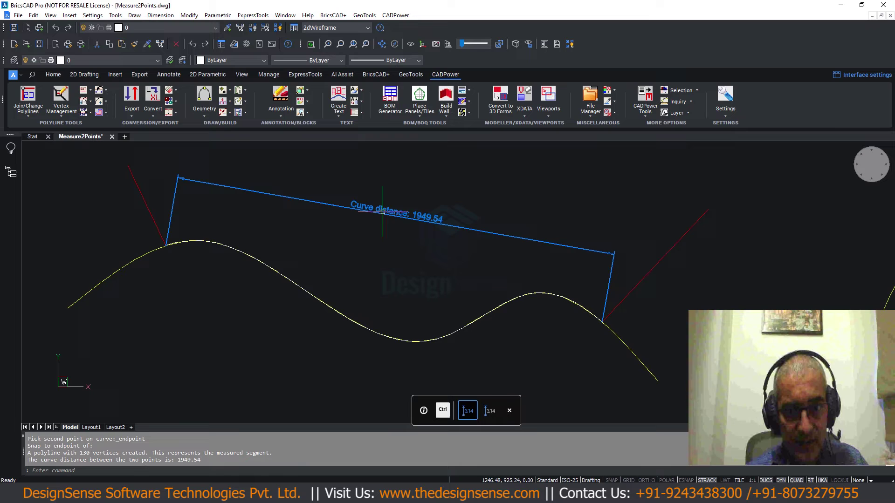
scroll(415, 233, up, 3)
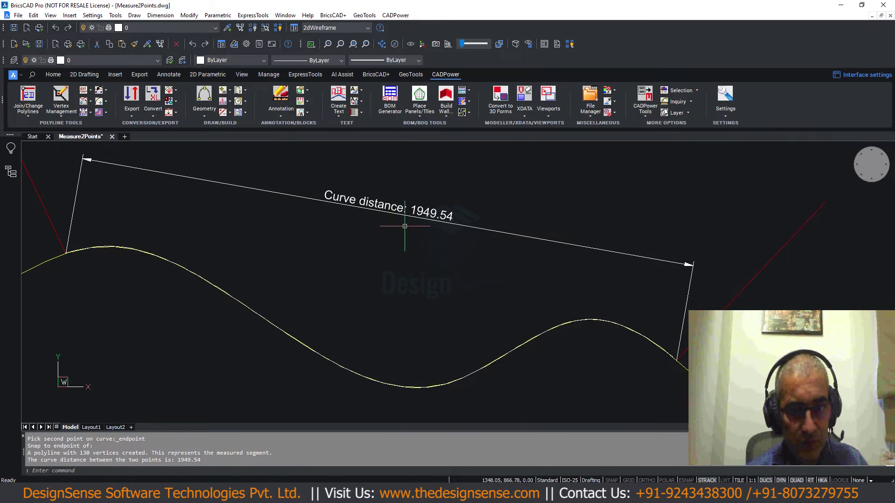
mouse_move(437, 222)
scroll(409, 234, down, 3)
middle_drag(410, 261, 411, 220)
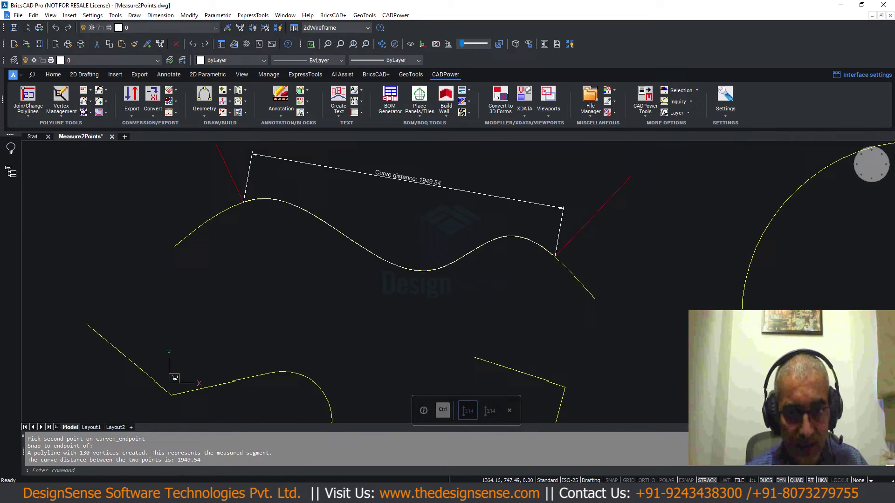
click(202, 225)
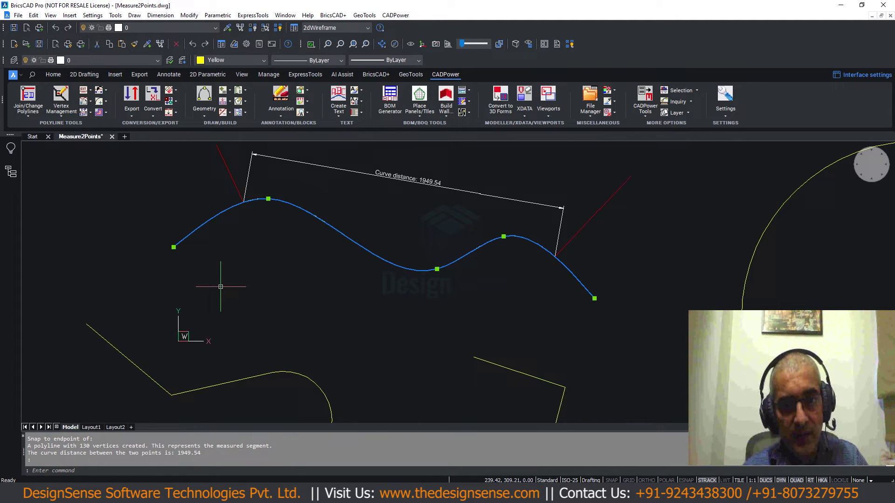
key(Escape)
key(Escape)
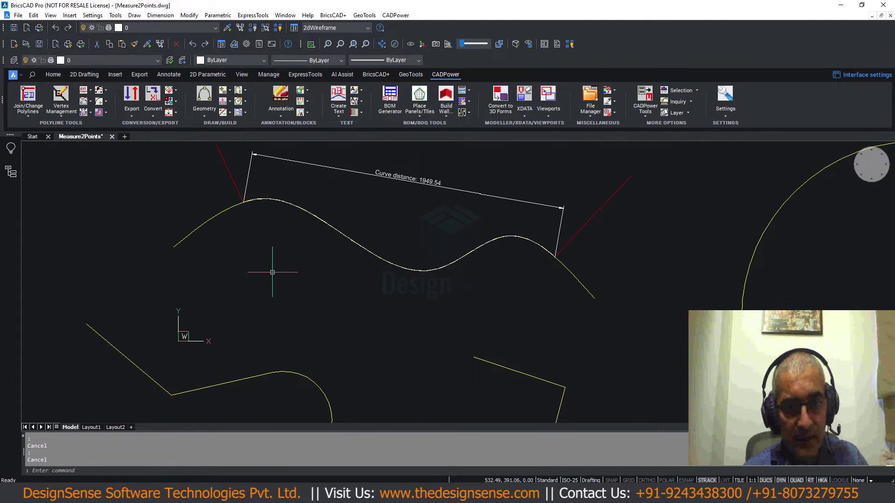
click(350, 240)
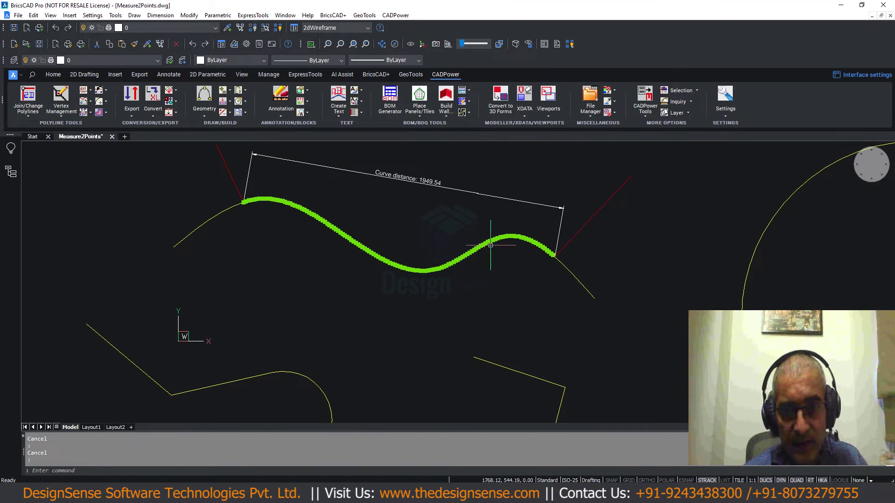
scroll(316, 237, up, 6)
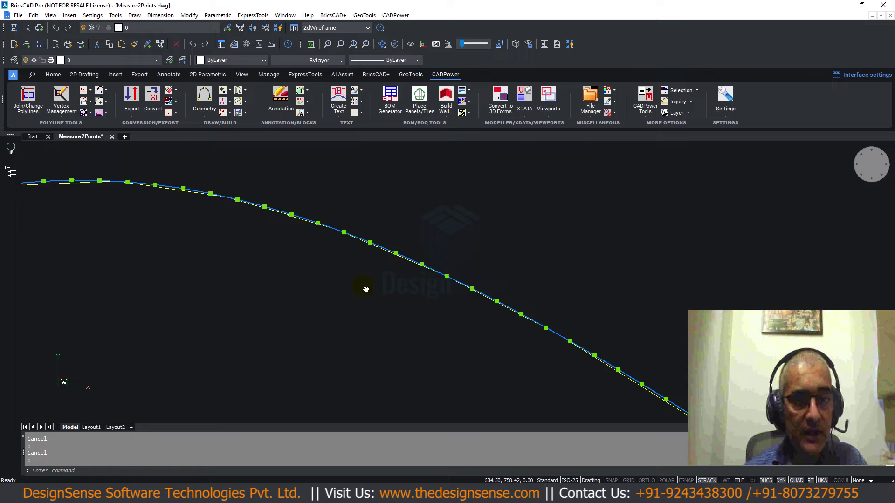
scroll(308, 222, up, 2)
mouse_move(60, 297)
middle_down()
mouse_move(326, 210)
mouse_move(308, 222)
mouse_move(306, 244)
middle_up()
scroll(514, 259, up, 2)
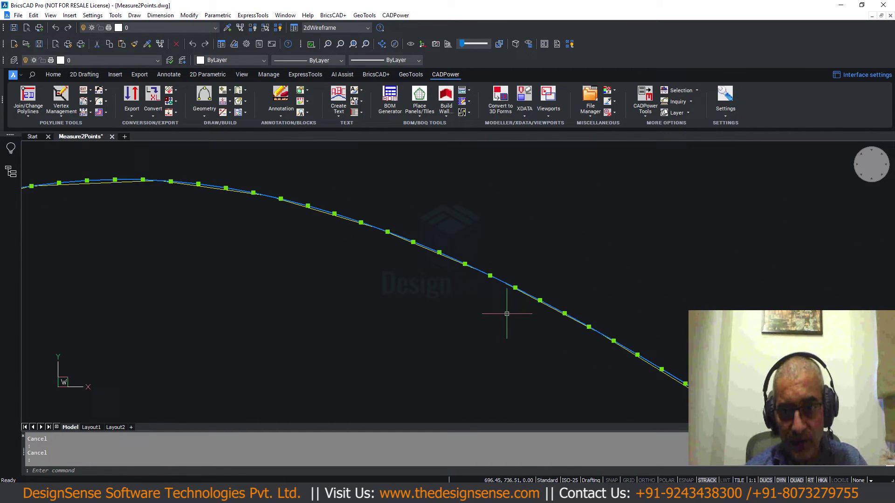
scroll(404, 248, up, 2)
scroll(535, 309, down, 3)
scroll(536, 309, up, 3)
middle_drag(372, 216, 436, 243)
scroll(435, 243, down, 1)
scroll(557, 306, down, 3)
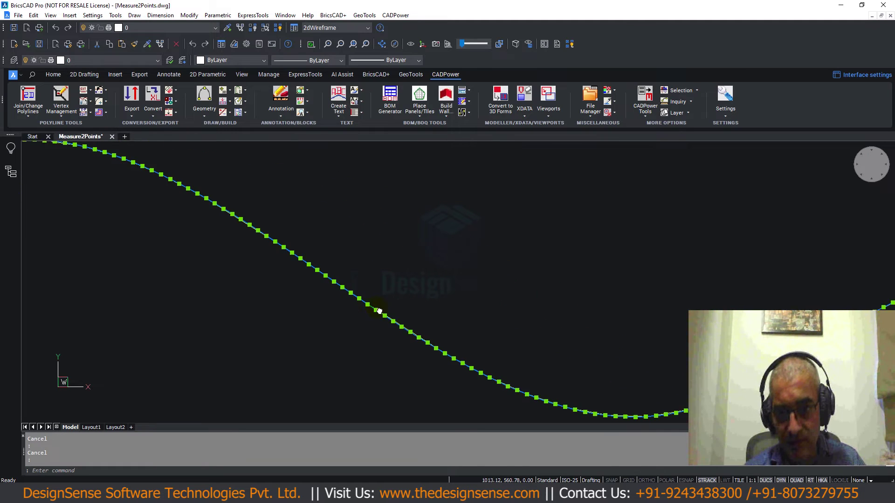
middle_drag(575, 314, 418, 315)
middle_drag(671, 330, 420, 292)
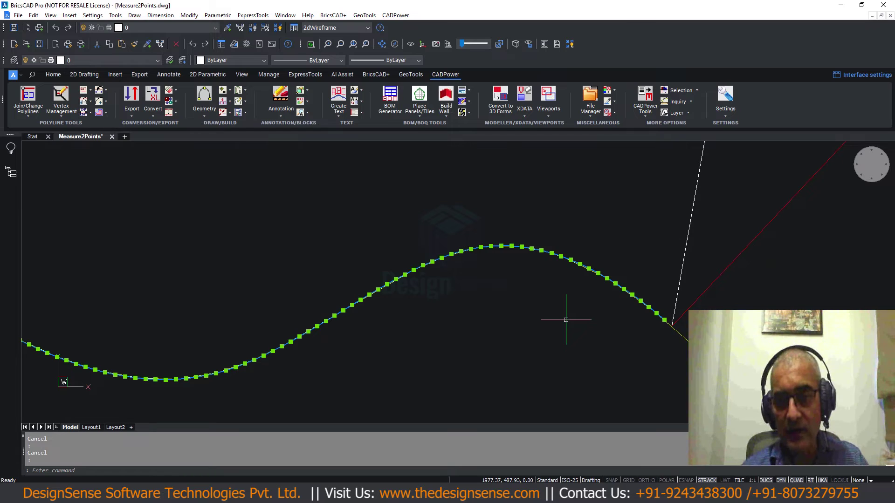
scroll(566, 320, down, 2)
scroll(523, 309, down, 3)
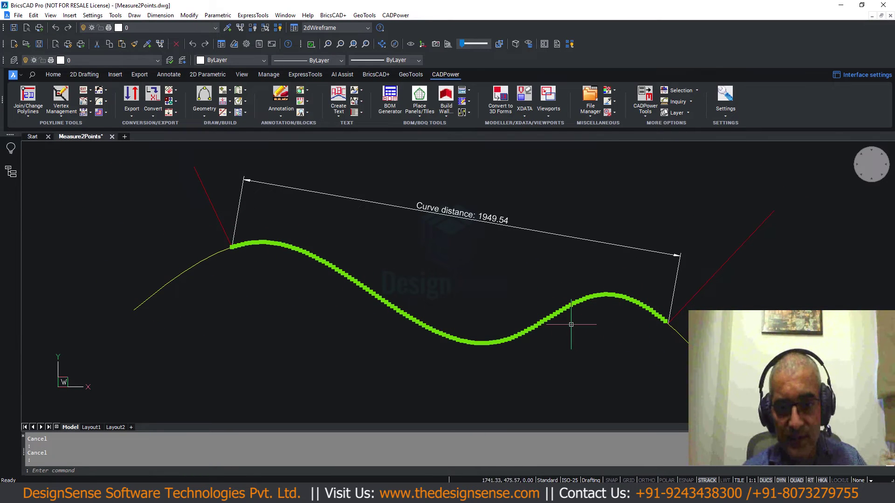
scroll(421, 346, up, 5)
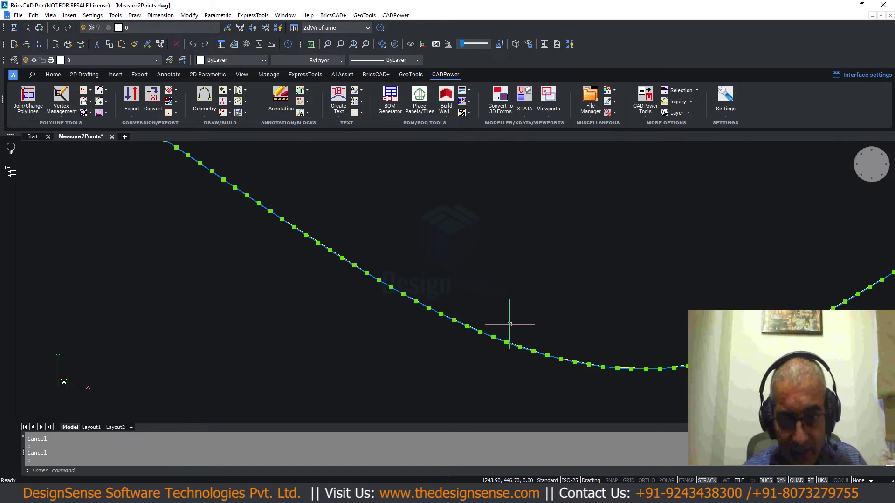
scroll(458, 335, down, 2)
scroll(567, 266, up, 2)
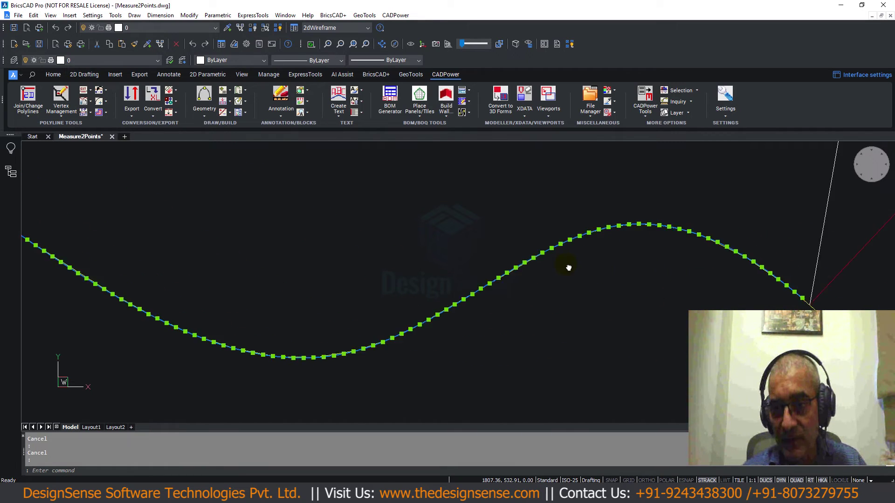
scroll(564, 261, down, 3)
scroll(479, 273, down, 2)
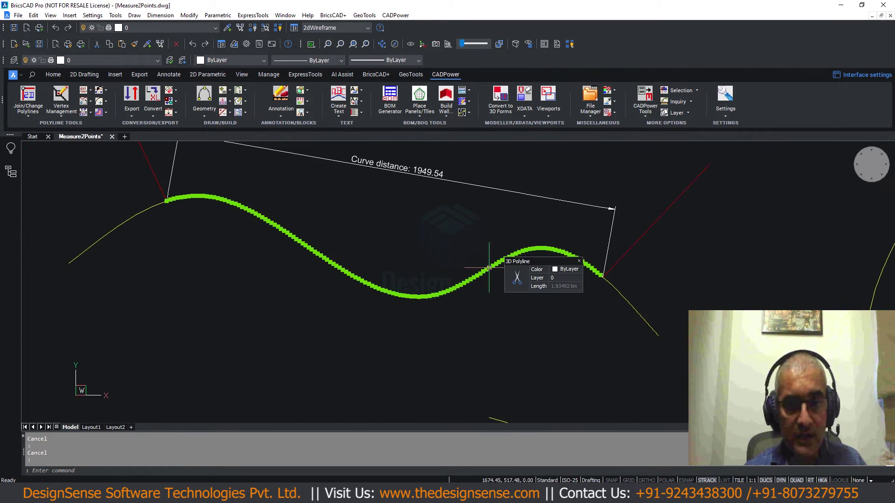
scroll(606, 261, down, 3)
mouse_move(603, 278)
middle_down()
mouse_move(577, 201)
mouse_move(186, 310)
mouse_move(209, 295)
mouse_move(275, 205)
mouse_move(275, 246)
middle_up()
scroll(562, 197, down, 1)
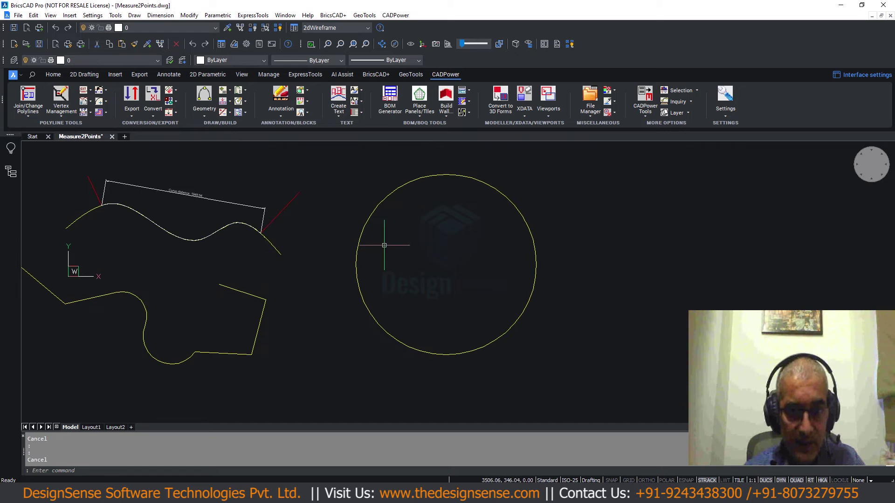
- Run the curve-distance command, picking the circle's top and right quadrants with Quadrant snap
click(394, 15)
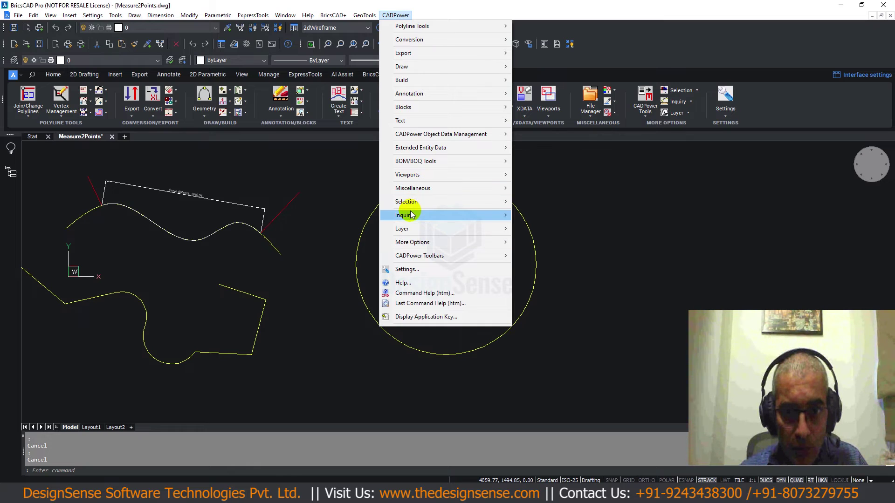
mouse_move(404, 215)
click(559, 321)
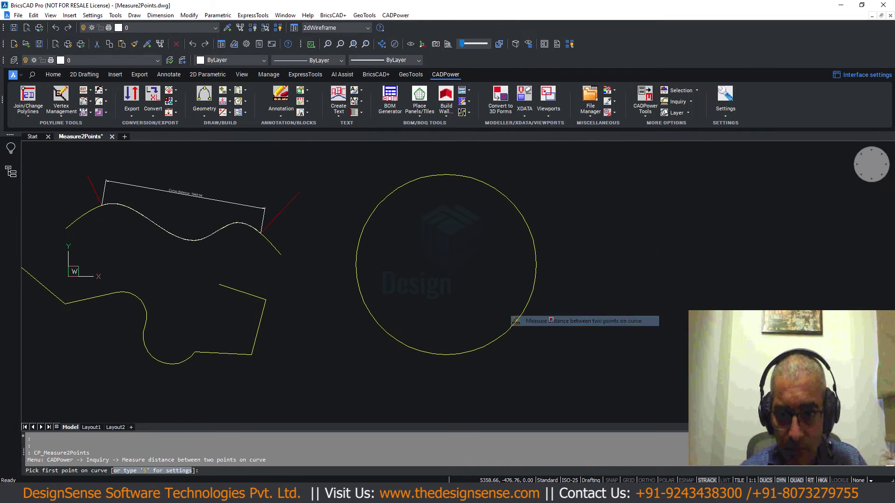
shift+right_click(448, 212)
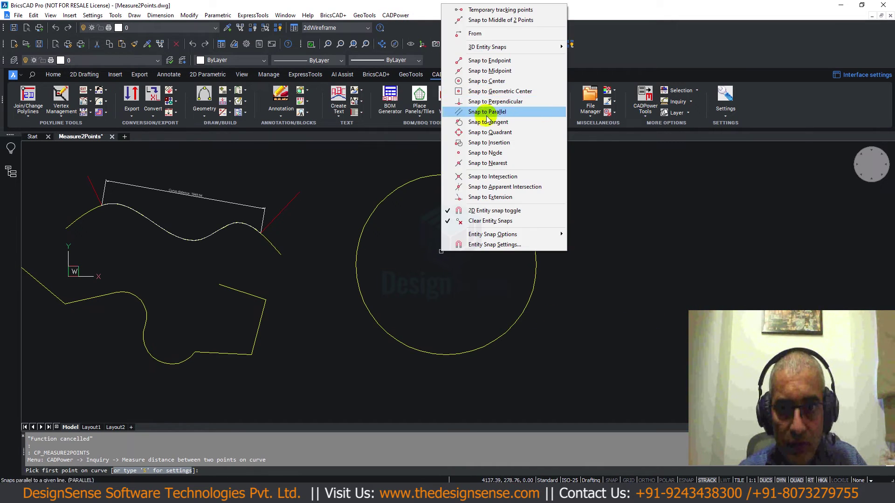
click(485, 132)
click(446, 175)
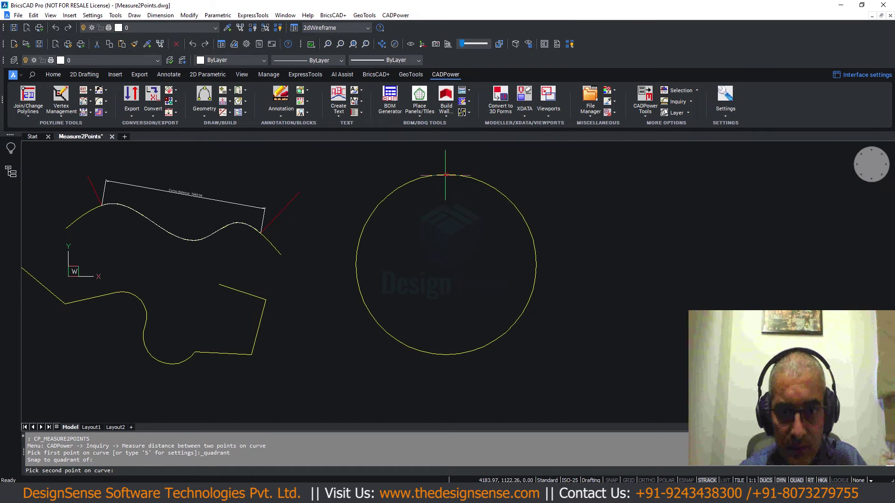
shift+right_click(512, 227)
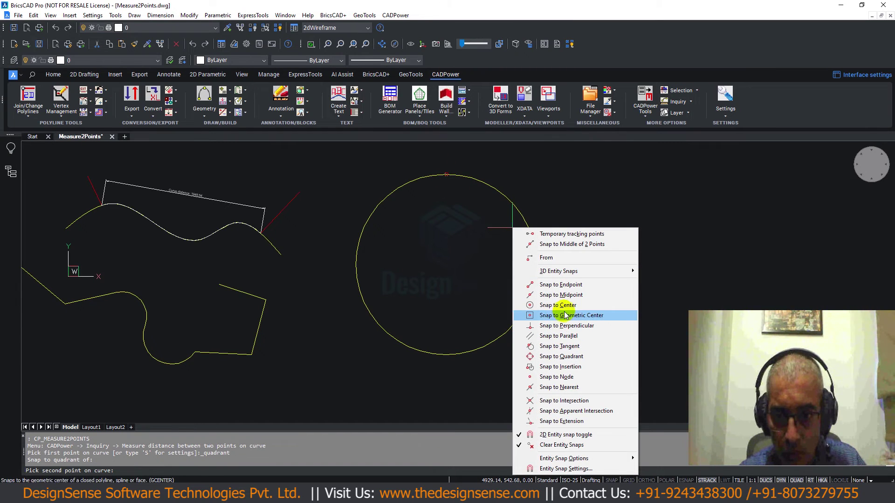
click(561, 356)
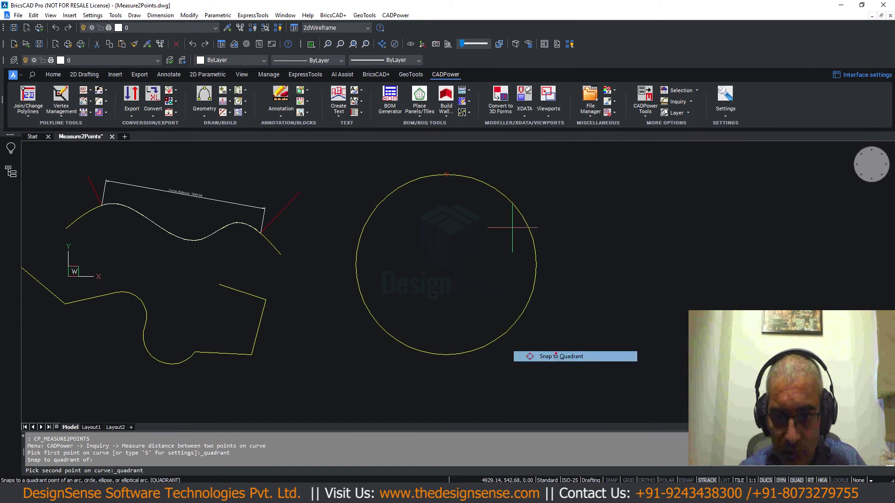
click(536, 265)
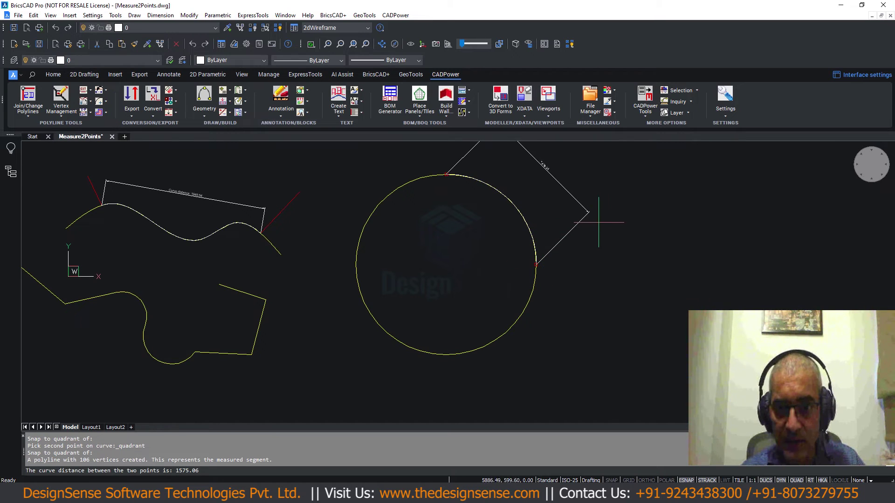
- Zoom and pan around the circle arc to inspect its 1575.06 curve distance dimension
middle_drag(576, 269, 581, 333)
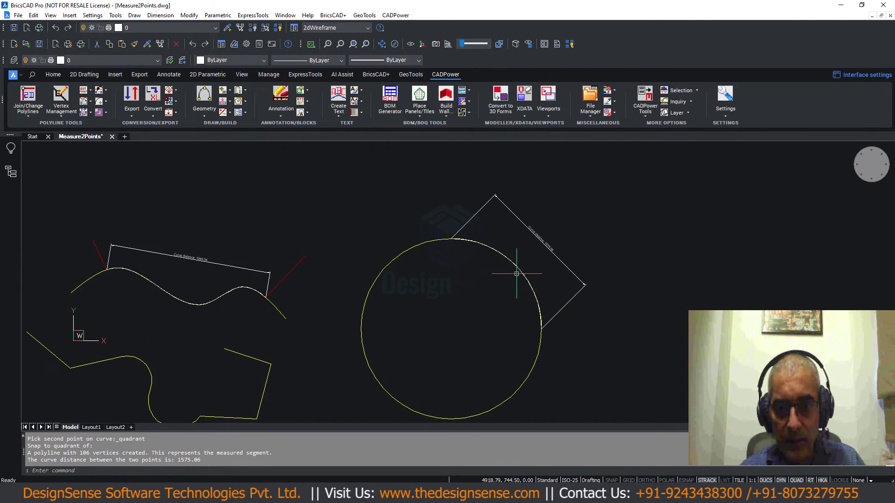
scroll(516, 273, up, 3)
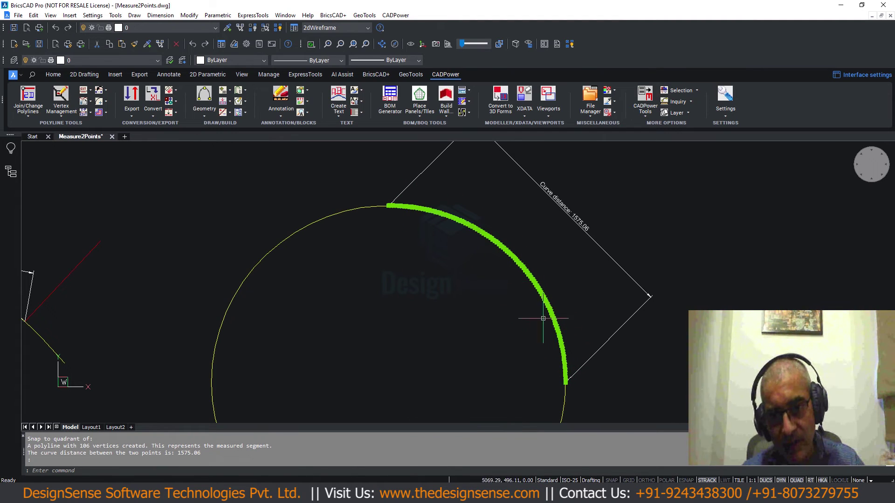
scroll(450, 246, up, 2)
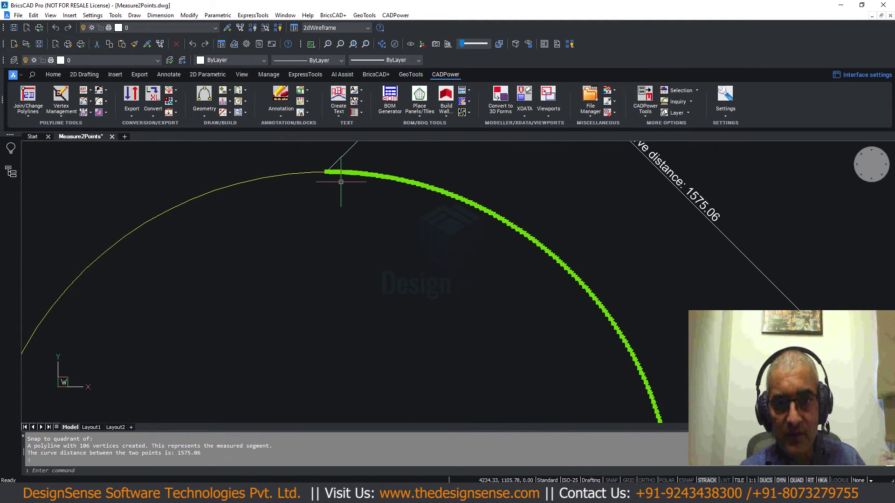
scroll(383, 201, down, 2)
scroll(467, 214, up, 2)
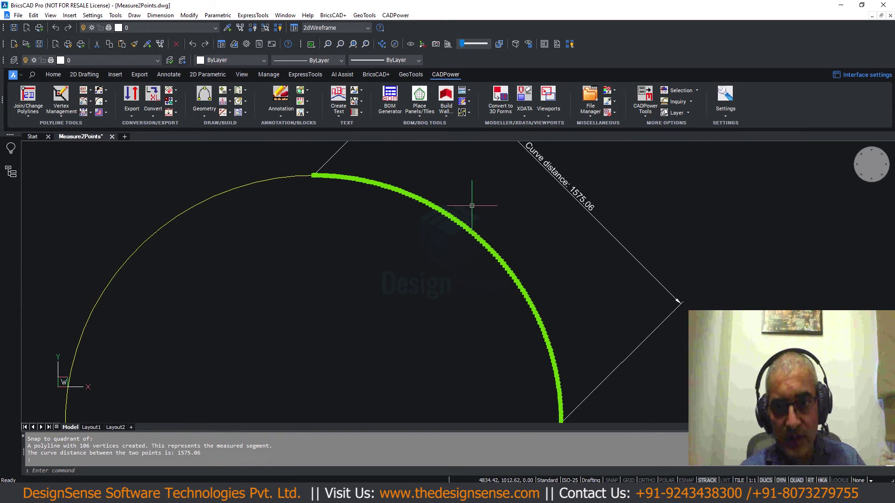
middle_drag(471, 203, 443, 256)
scroll(443, 255, down, 2)
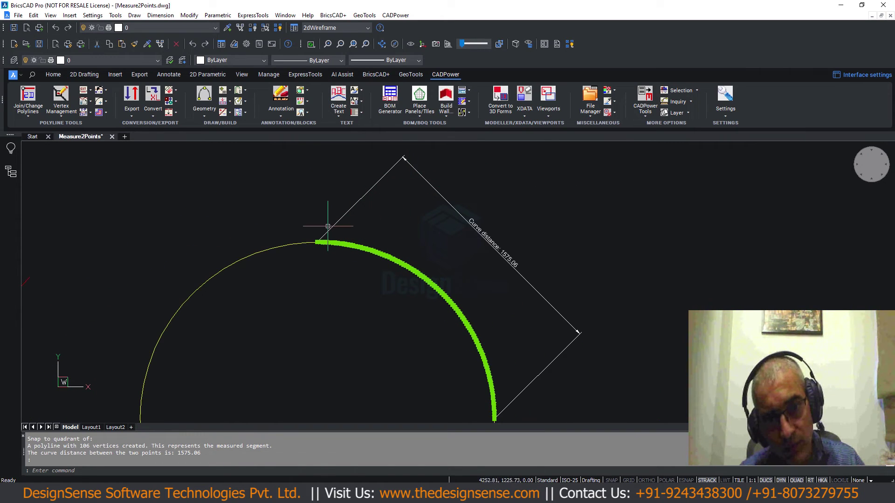
scroll(500, 285, up, 3)
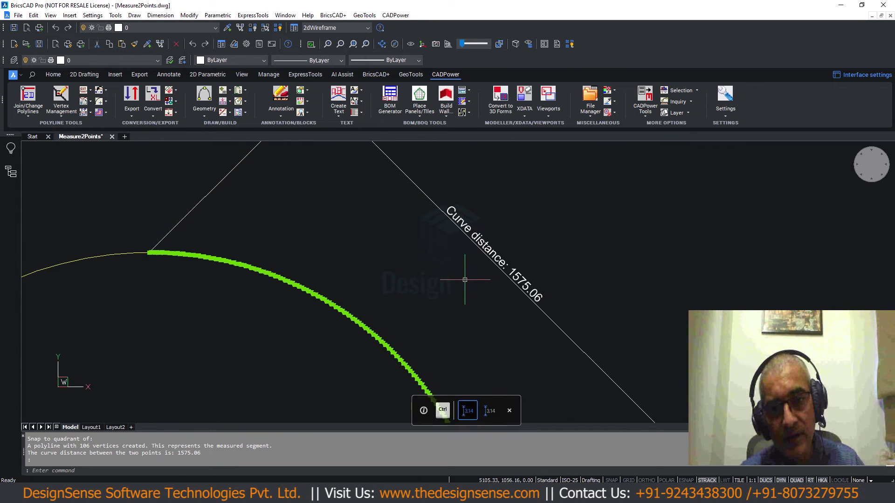
scroll(496, 235, down, 3)
- Pan the view across to the closed polyline shape
middle_drag(555, 231, 600, 203)
scroll(600, 202, down, 3)
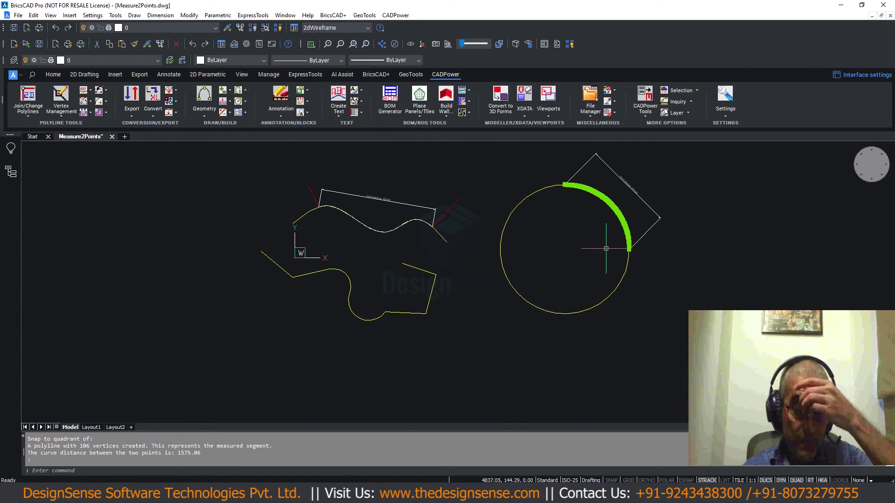
middle_drag(601, 250, 732, 229)
scroll(401, 326, up, 3)
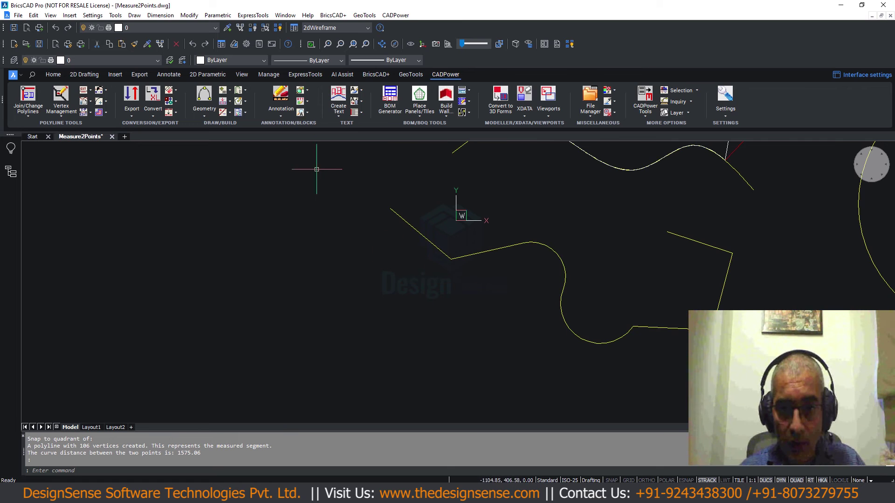
- Measure the polyline's curve distance between two endpoint-snapped corners, giving 2101.05
click(395, 14)
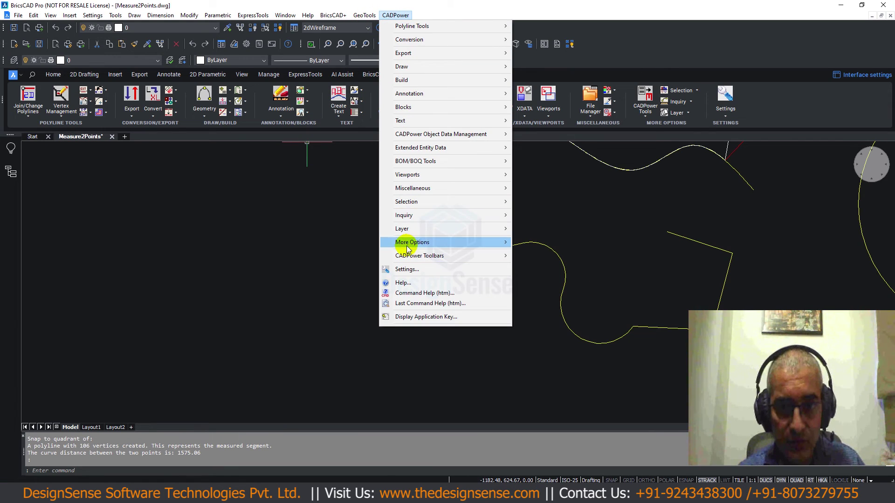
mouse_move(406, 215)
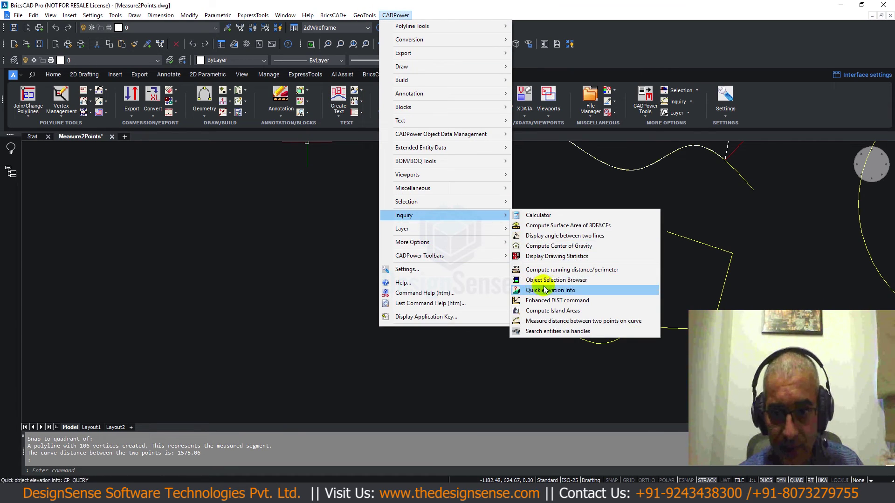
click(552, 320)
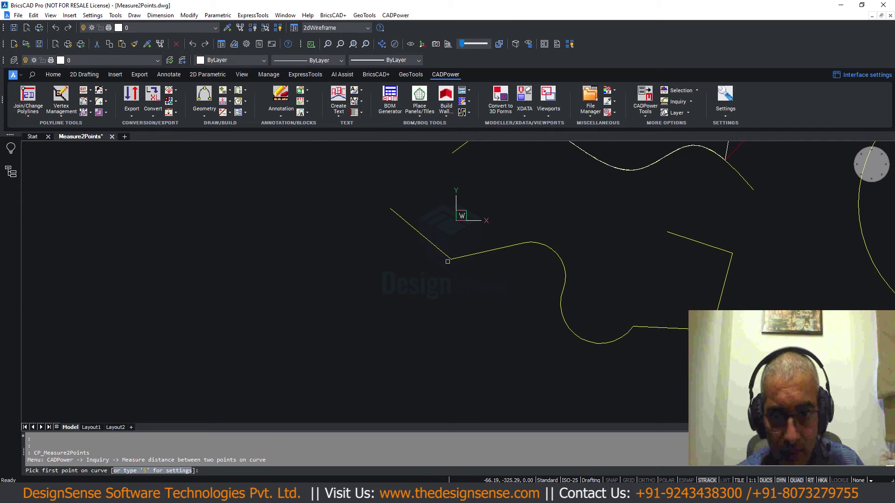
shift+right_click(444, 271)
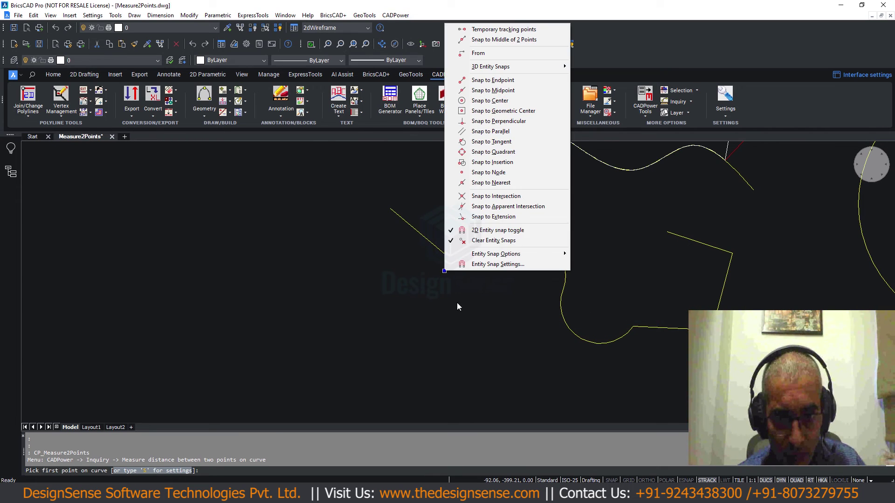
click(489, 83)
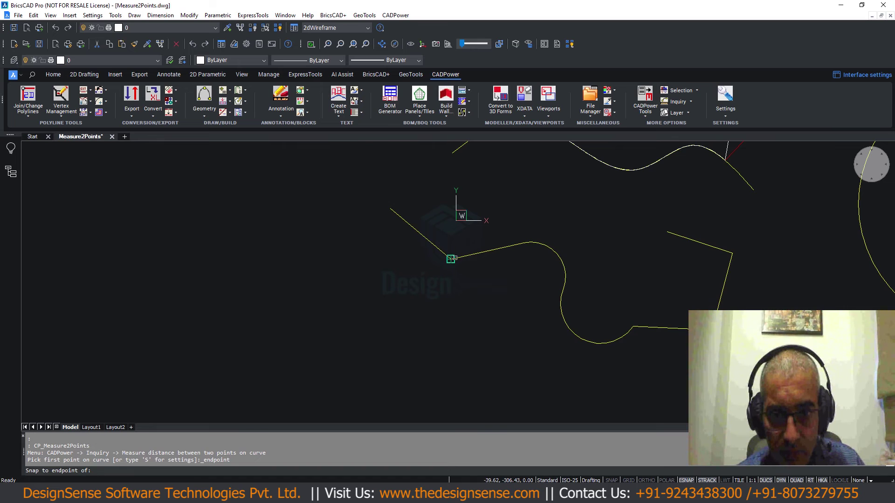
click(451, 259)
shift+right_click(612, 353)
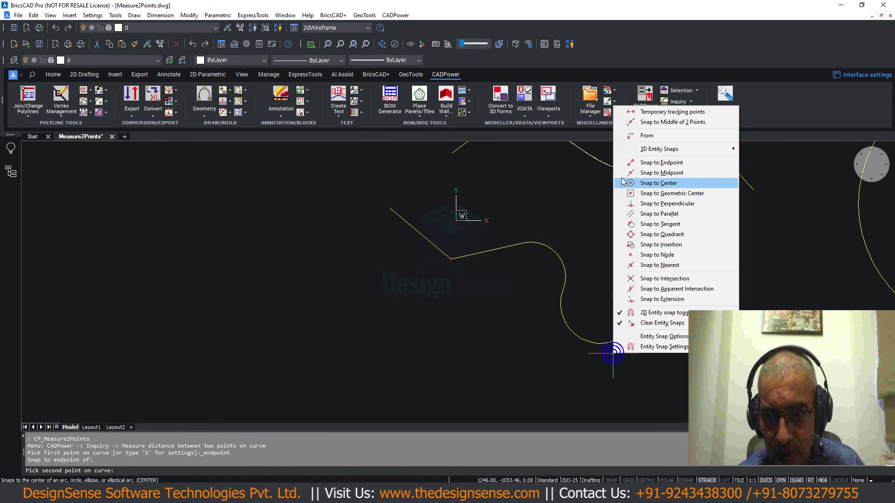
click(657, 162)
click(633, 326)
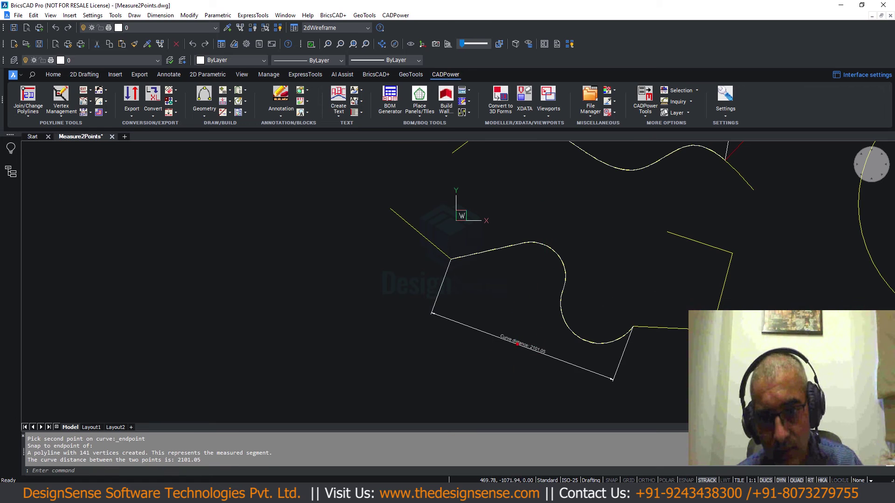
scroll(545, 321, up, 5)
scroll(554, 315, down, 3)
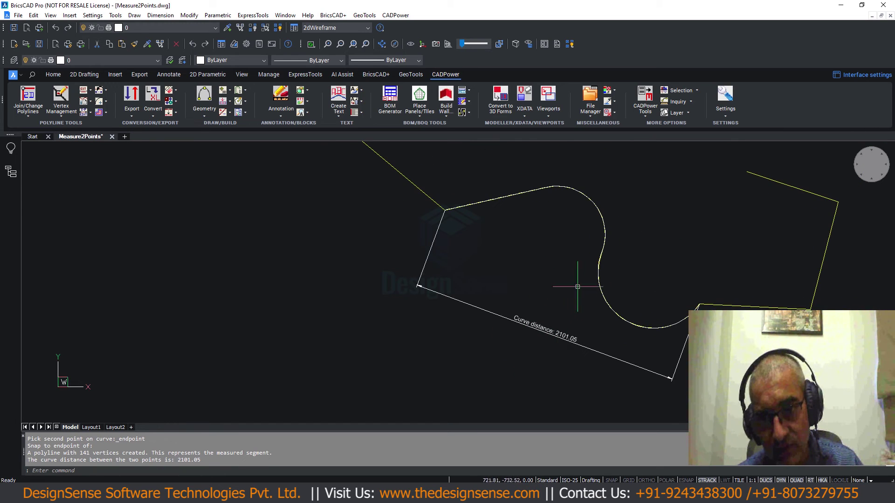
mouse_move(598, 280)
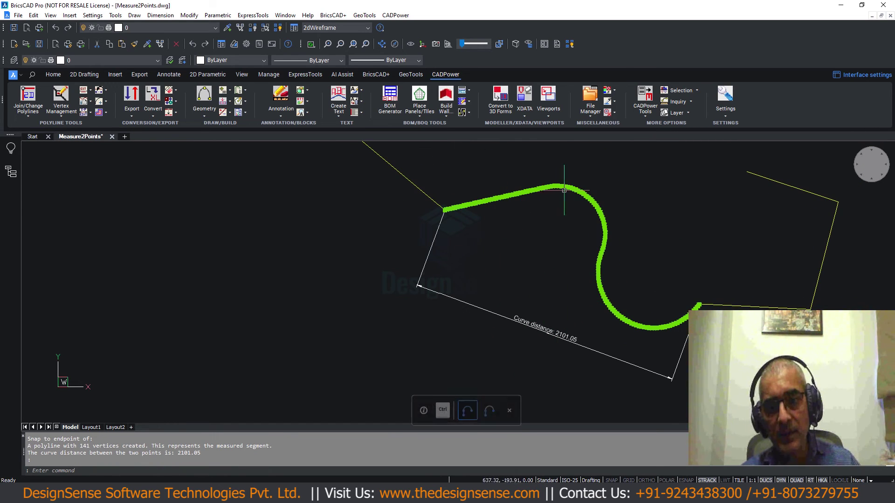
mouse_move(506, 326)
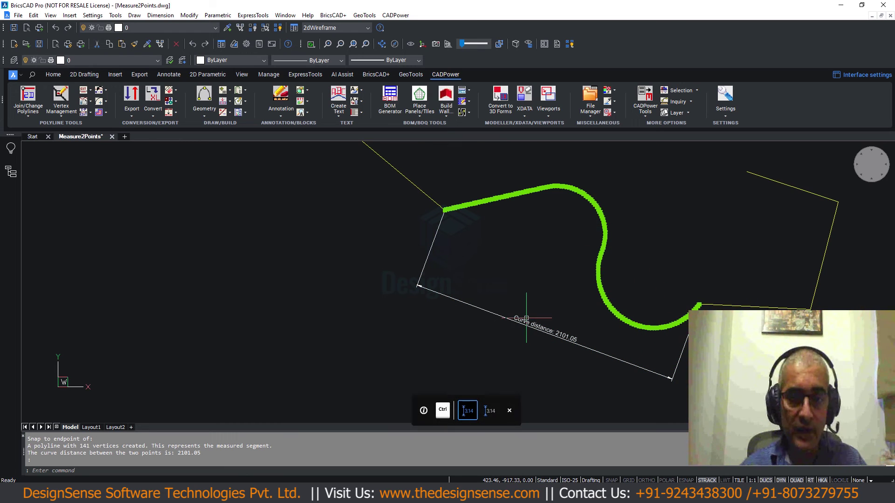
key(Escape)
key(Escape)
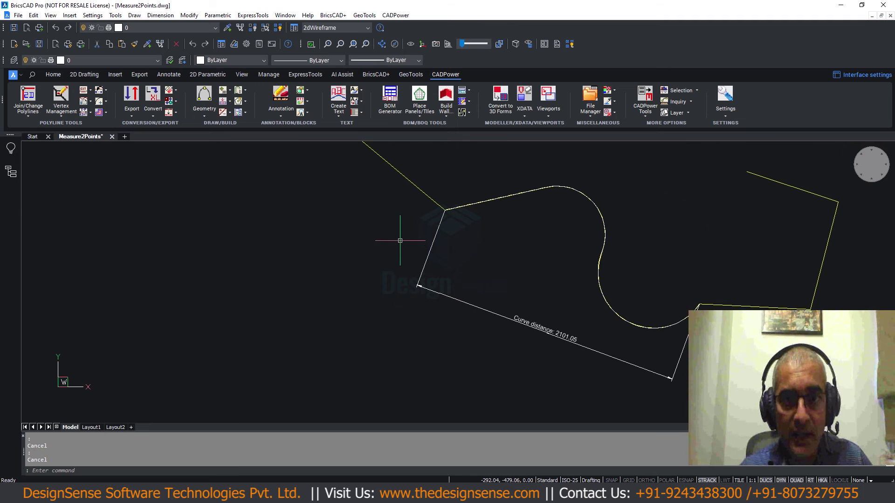
scroll(365, 269, down, 2)
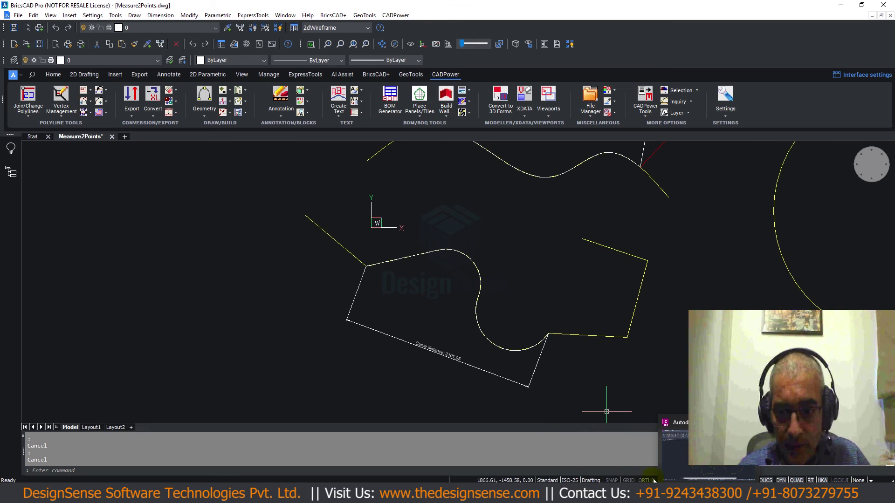
- In Civil 3D, centre the curves drawing and view the curve-distance measuring settings without changes
click(678, 460)
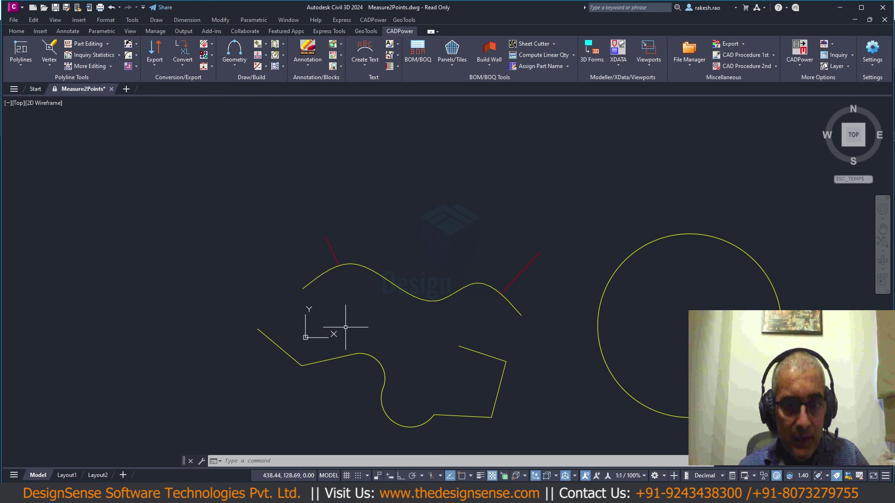
middle_drag(347, 328, 375, 227)
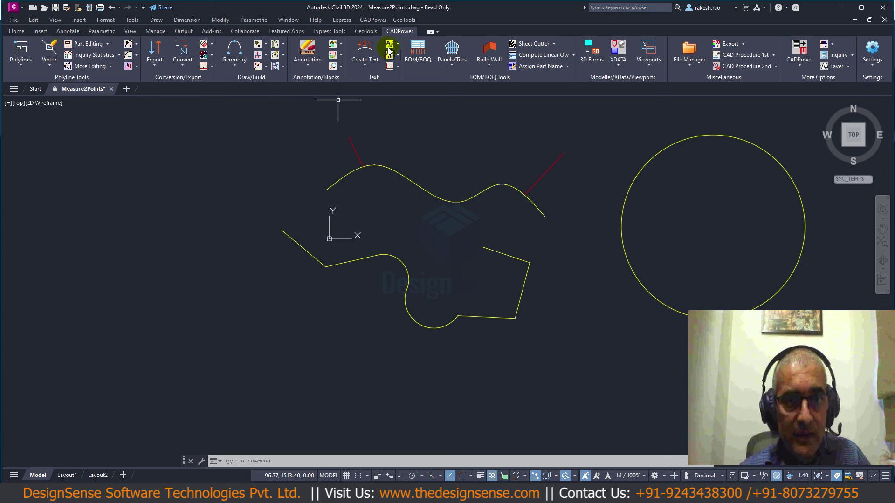
click(373, 20)
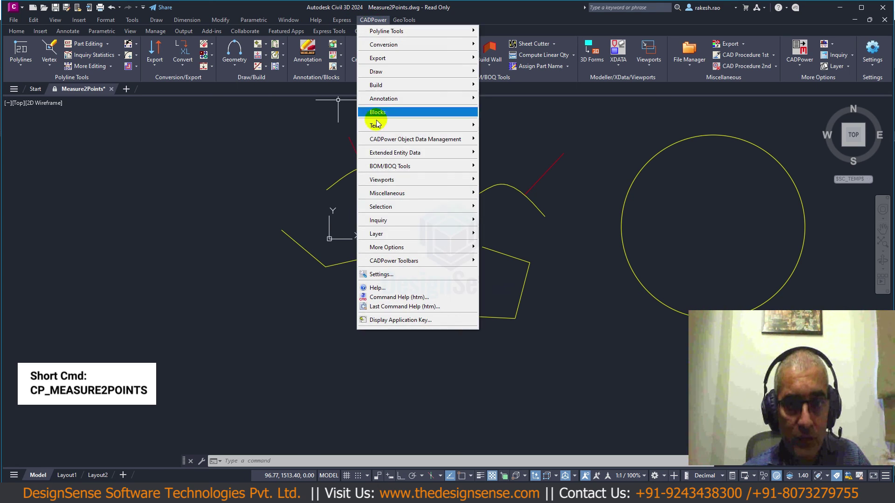
mouse_move(394, 220)
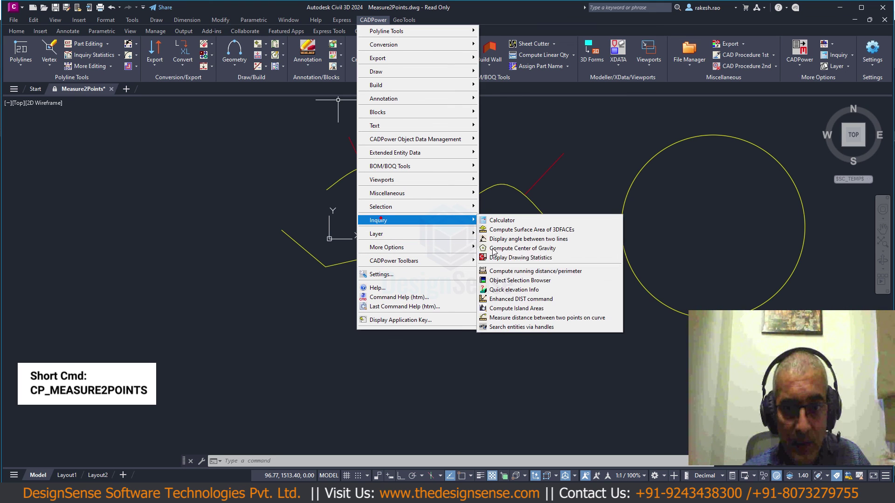
click(509, 318)
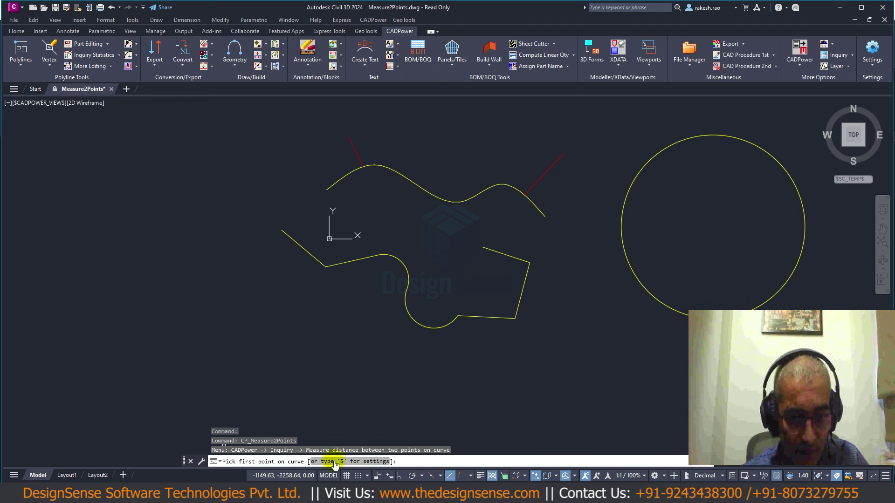
click(341, 461)
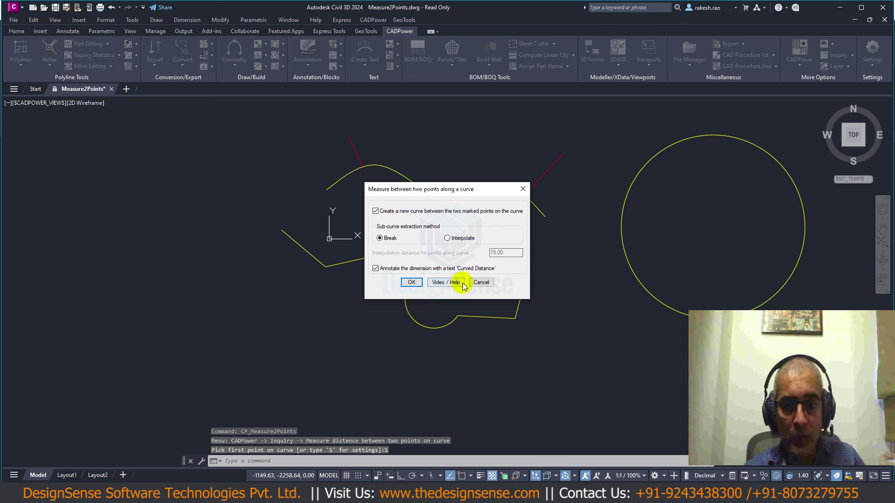
click(481, 283)
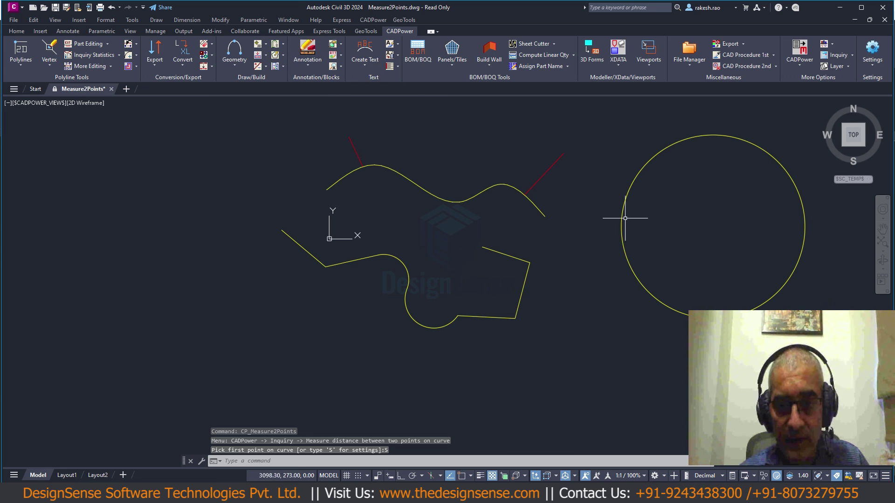
- Cancel the curve-distance measuring prompt, leaving the drawing unmeasured
scroll(467, 210, up, 2)
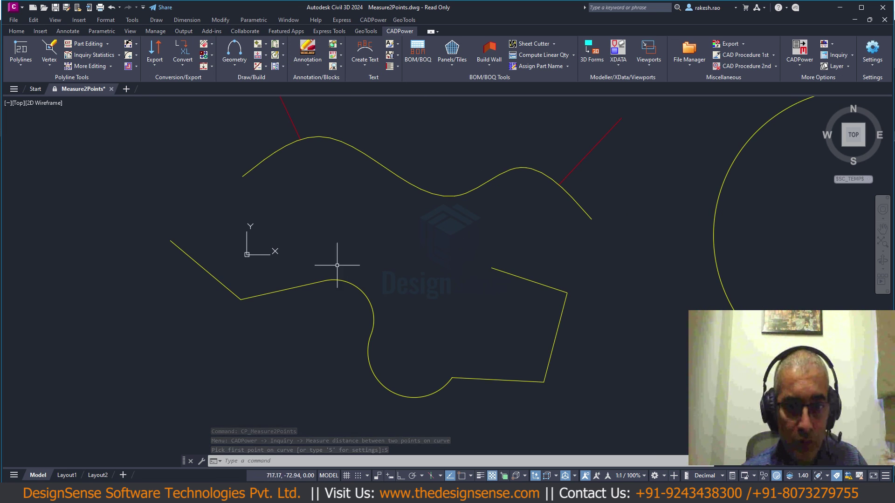
click(851, 55)
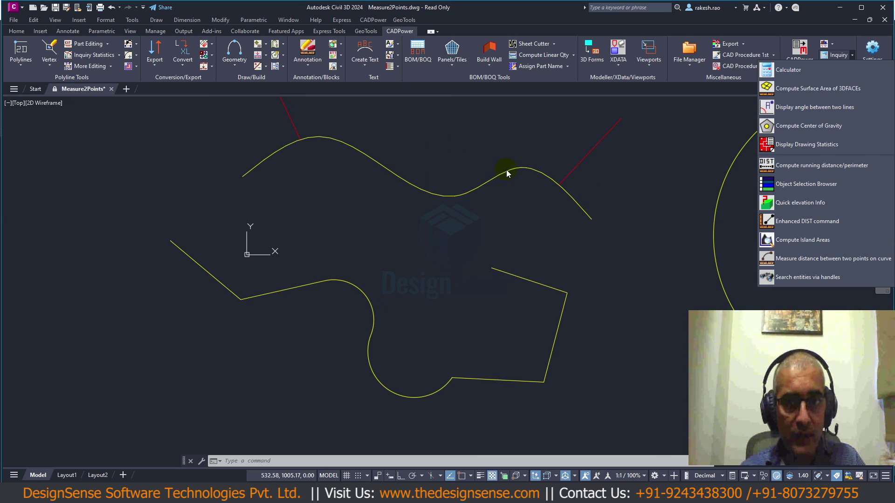
key(Escape)
key(Return)
key(Escape)
scroll(357, 235, down, 3)
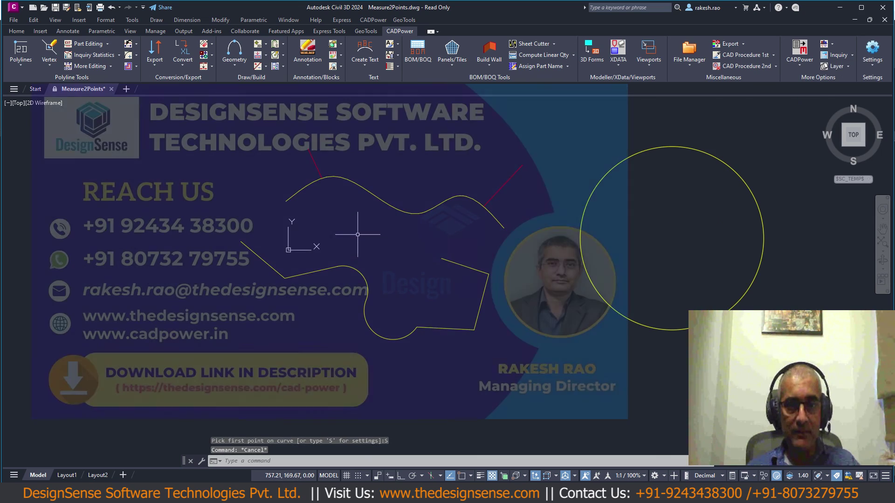